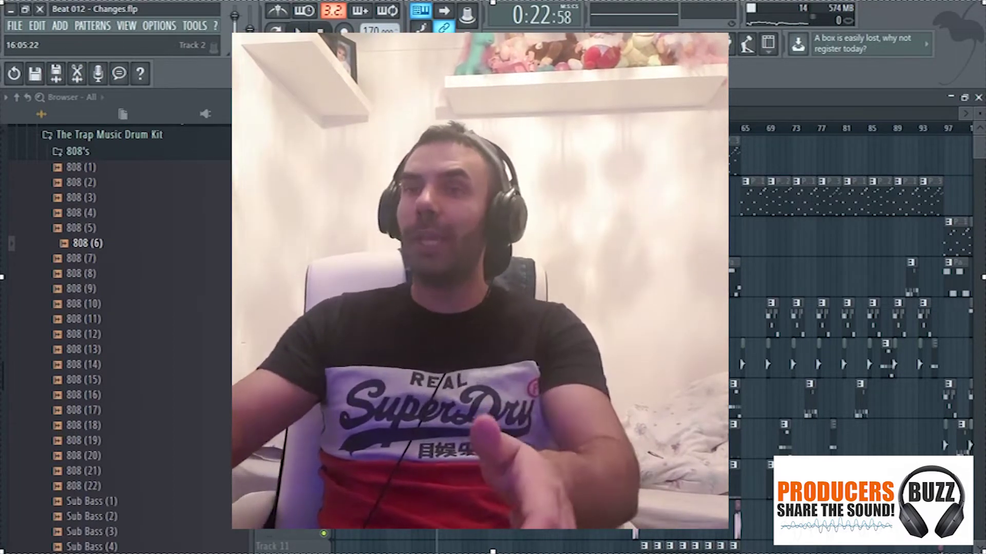
Step: Open the Track 4 pattern clip at bar 17 in the channel rack and play Pattern 7 on its own
{"action": "scroll", "coordinate": [595, 308], "scroll_direction": "up", "scroll_amount": 3}
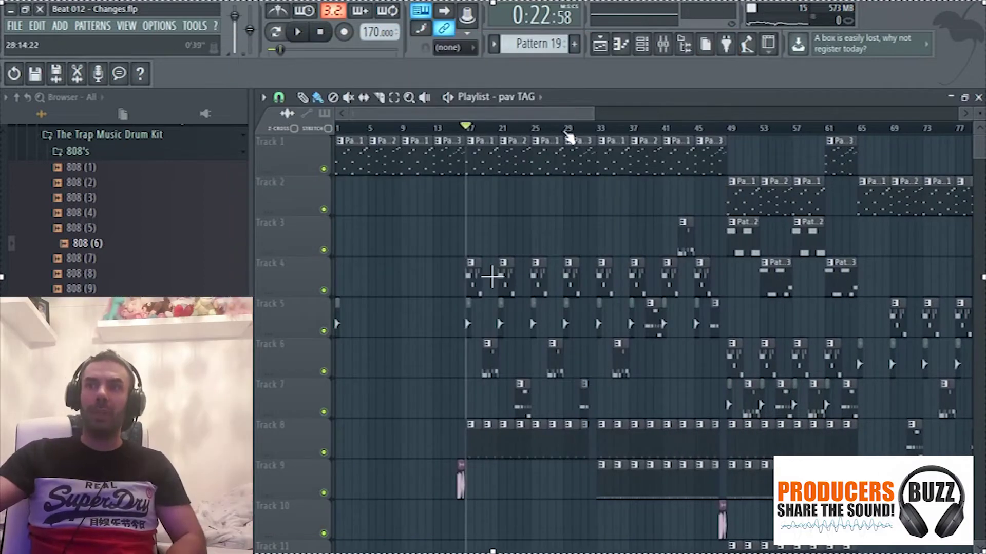
{"action": "double_click", "coordinate": [472, 285]}
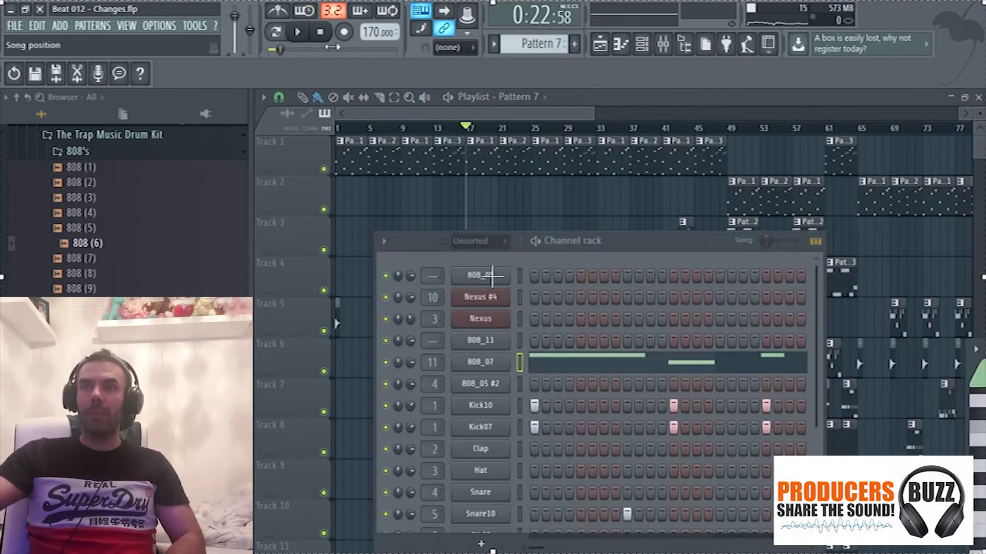
{"action": "left_click", "coordinate": [275, 32]}
{"action": "left_click", "coordinate": [300, 33]}
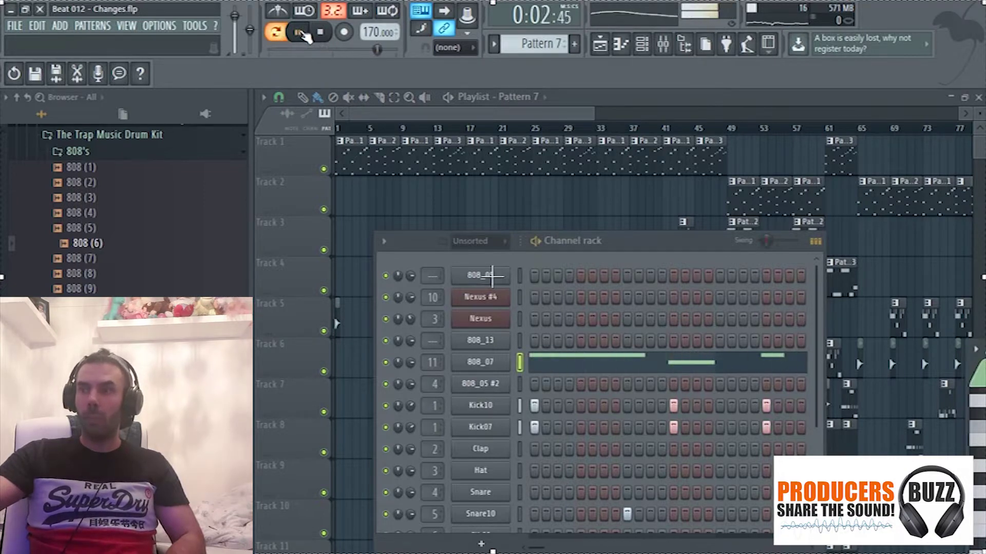
{"action": "left_click", "coordinate": [301, 33]}
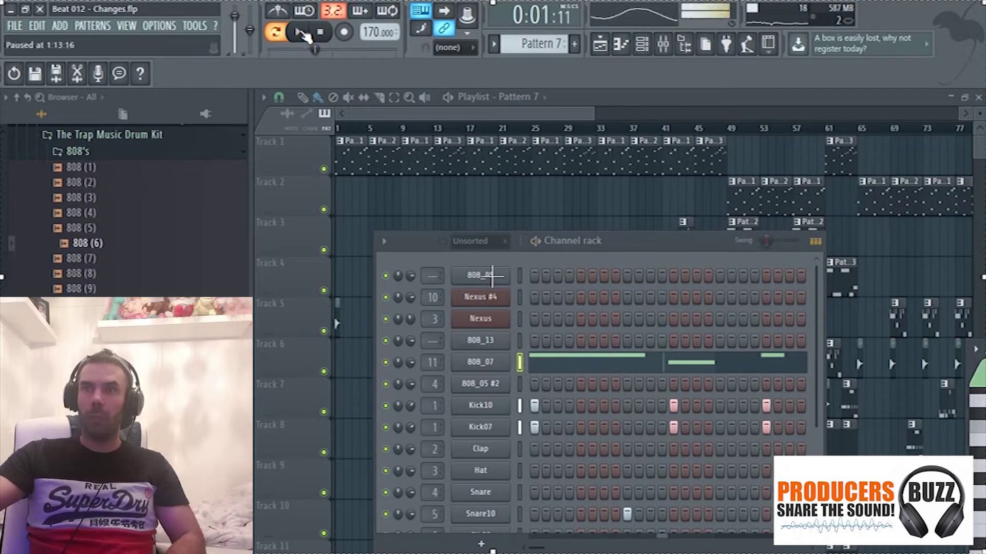
Step: Play the full playlist arrangement in song mode from about bar 8, and stop playback after the 808s have been heard
{"action": "left_click", "coordinate": [454, 113]}
{"action": "left_click", "coordinate": [417, 128]}
{"action": "left_click", "coordinate": [393, 128]}
{"action": "key", "text": "space"}
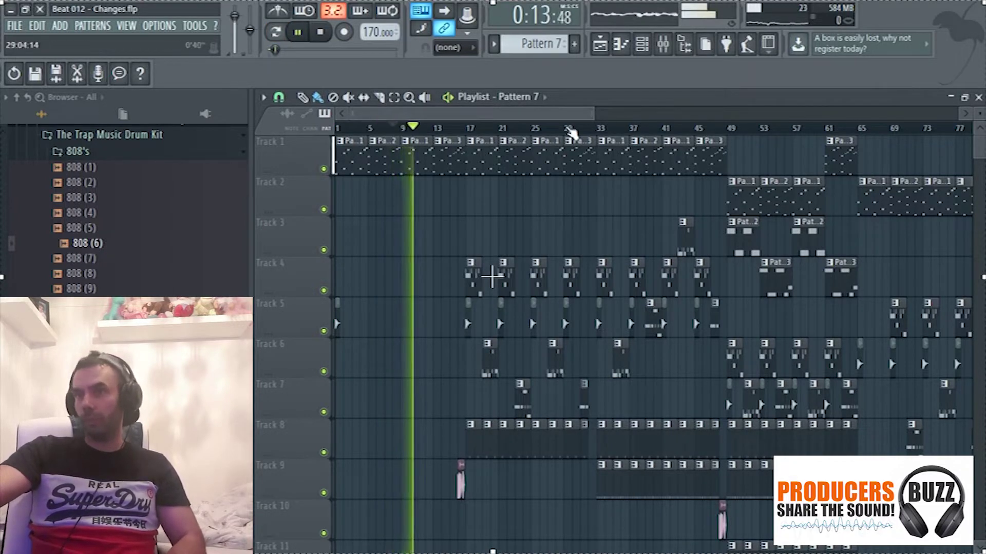
{"action": "left_click_drag", "start_coordinate": [593, 112], "coordinate": [534, 110]}
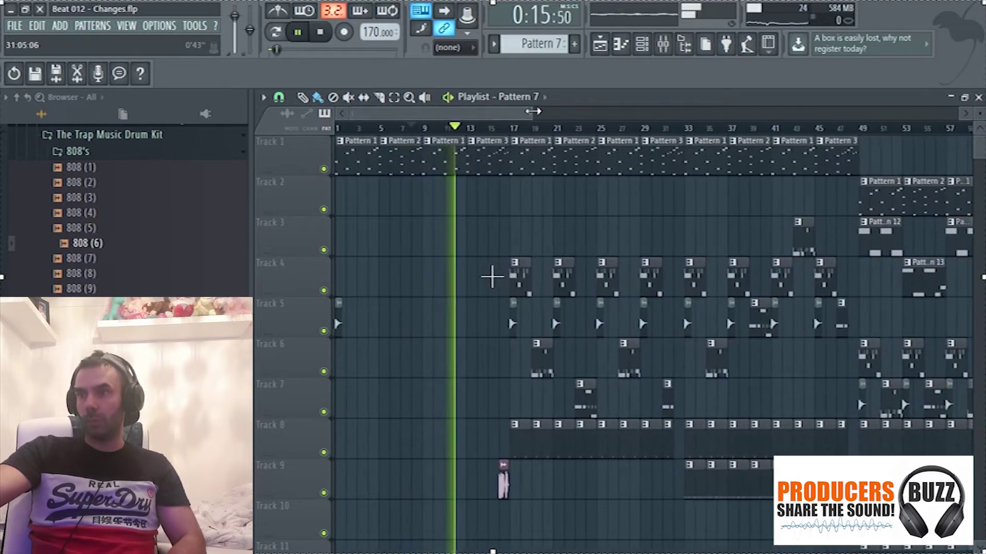
{"action": "left_click_drag", "start_coordinate": [979, 114], "coordinate": [979, 120]}
{"action": "scroll", "coordinate": [492, 278], "scroll_direction": "up", "scroll_amount": 1}
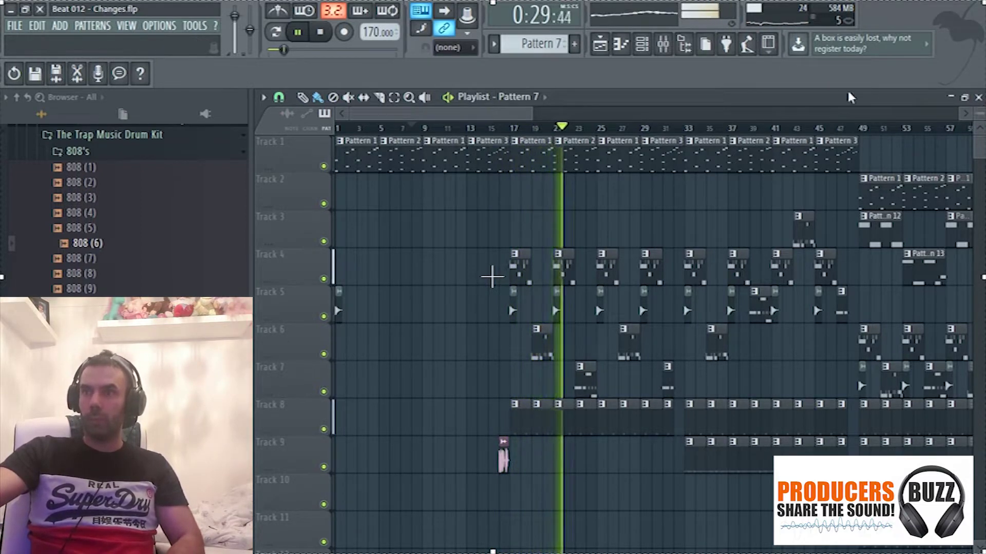
{"action": "left_click", "coordinate": [321, 34]}
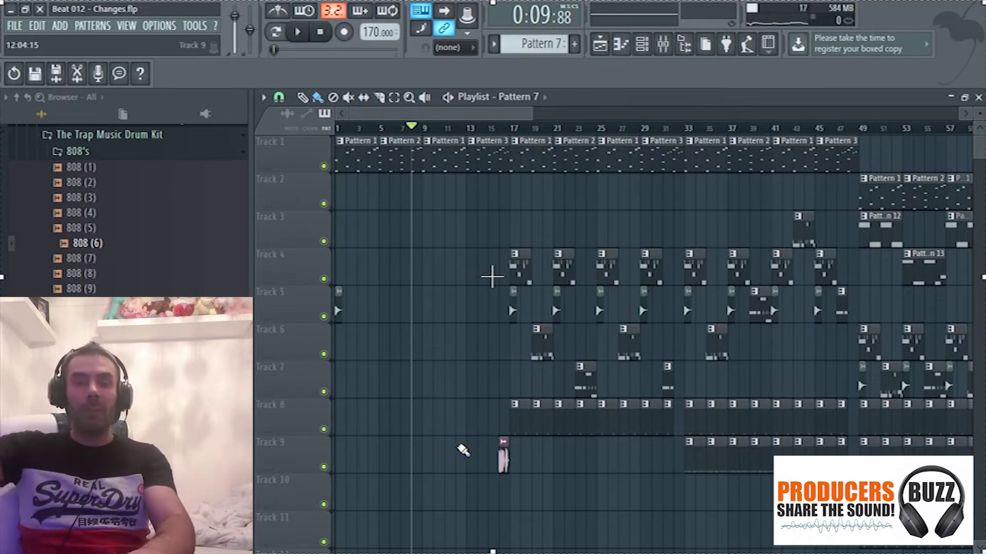
Step: Switch to the web browser to show the PAV BEATZ YouTube channel, and return to FL Studio
{"action": "key", "text": "alt+Tab"}
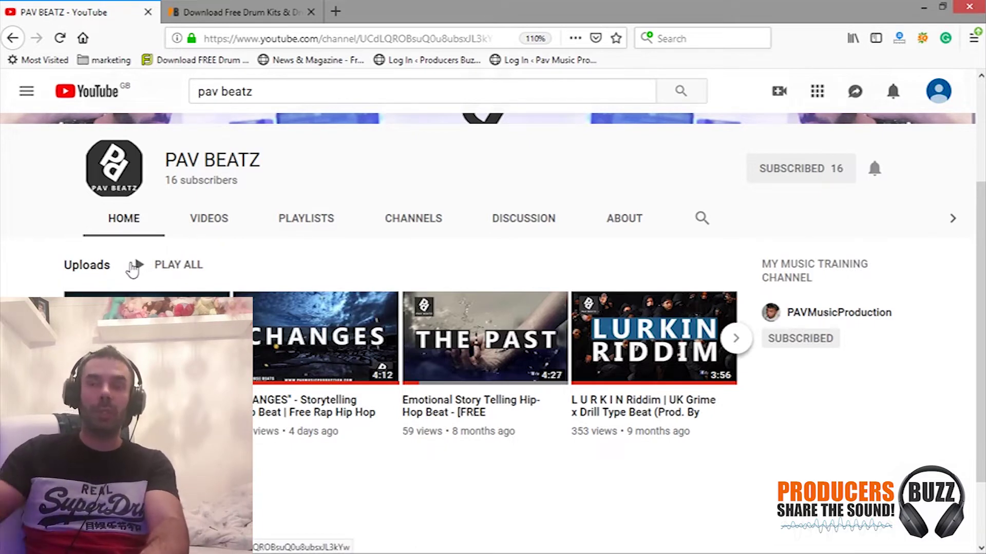
{"action": "left_click", "coordinate": [924, 9]}
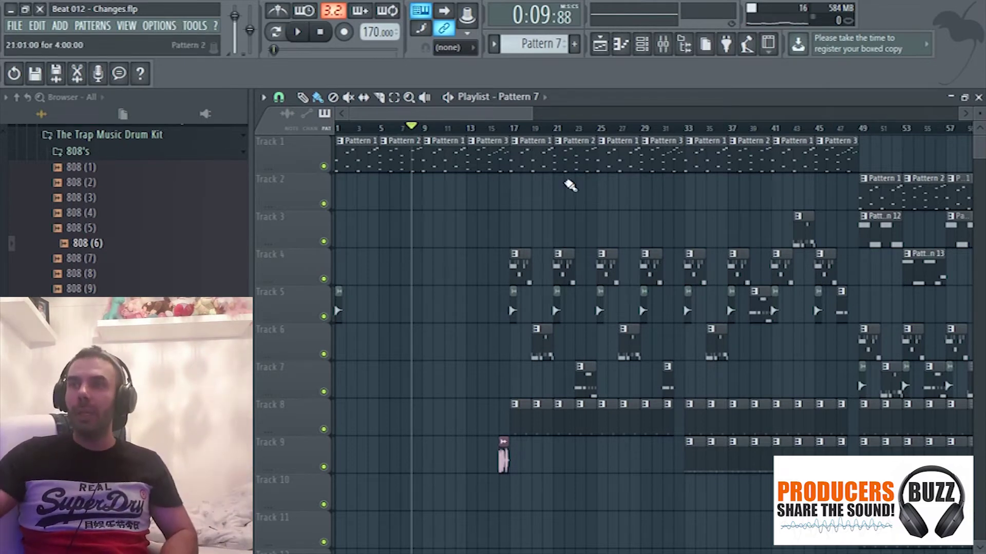
Step: Start a new project without saving the changes to Beat 012 - Changes.flp
{"action": "left_click", "coordinate": [17, 28]}
{"action": "left_click", "coordinate": [24, 43]}
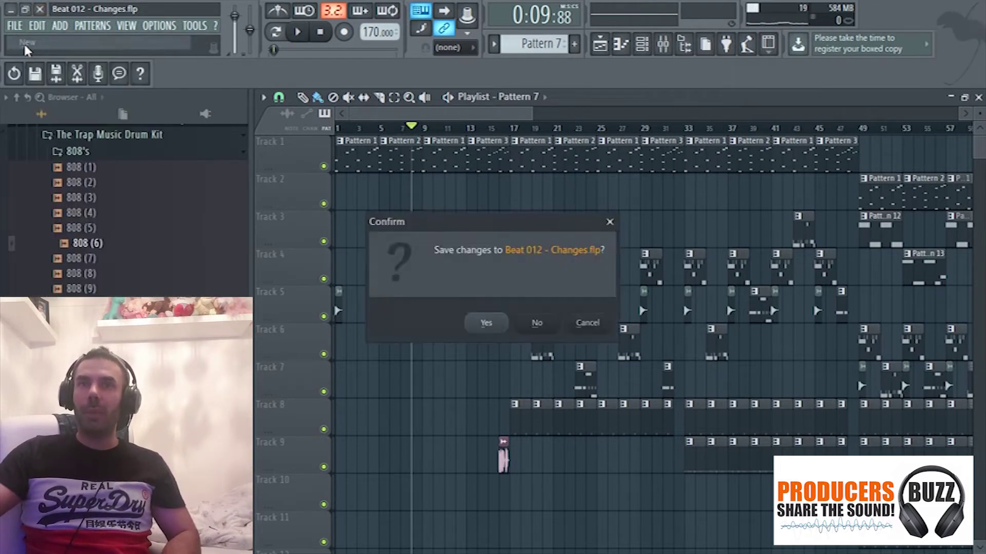
{"action": "left_click", "coordinate": [546, 322]}
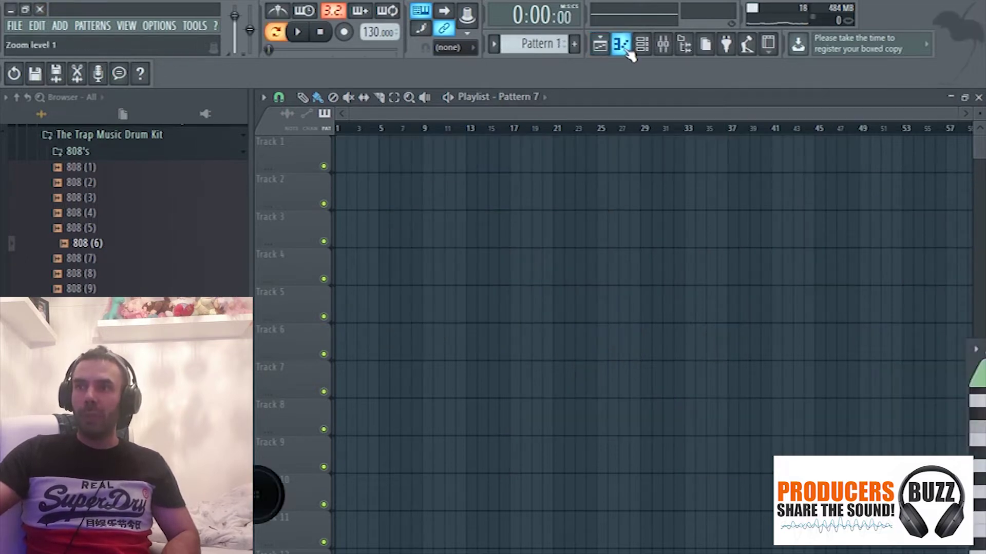
Step: Preview several 808 samples from The Trap Music Drum Kit and load 808 (3) onto the Kick channel
{"action": "left_click", "coordinate": [110, 218]}
{"action": "left_click", "coordinate": [102, 198]}
{"action": "left_click", "coordinate": [97, 185]}
{"action": "left_click", "coordinate": [93, 201]}
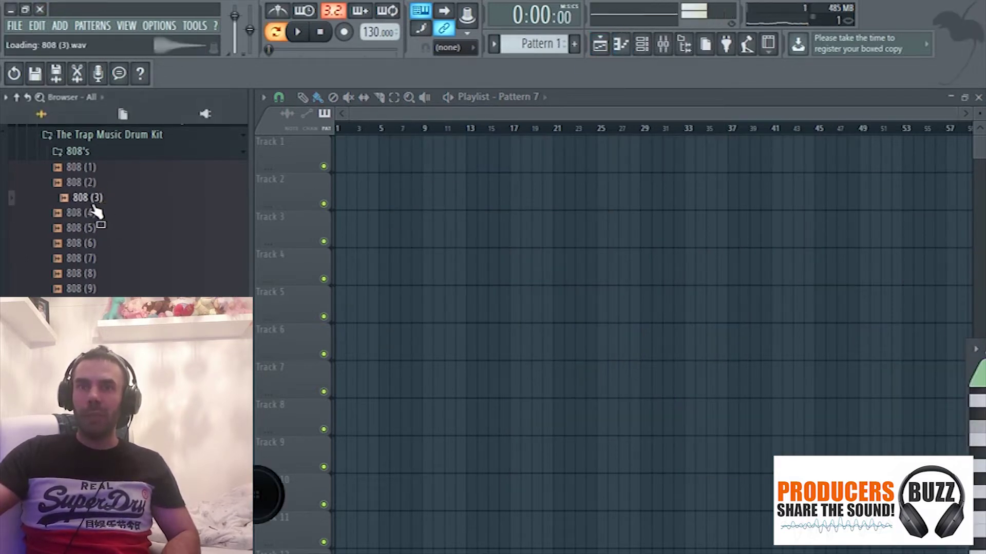
{"action": "left_click", "coordinate": [92, 215]}
{"action": "left_click", "coordinate": [92, 199]}
{"action": "left_click", "coordinate": [644, 45]}
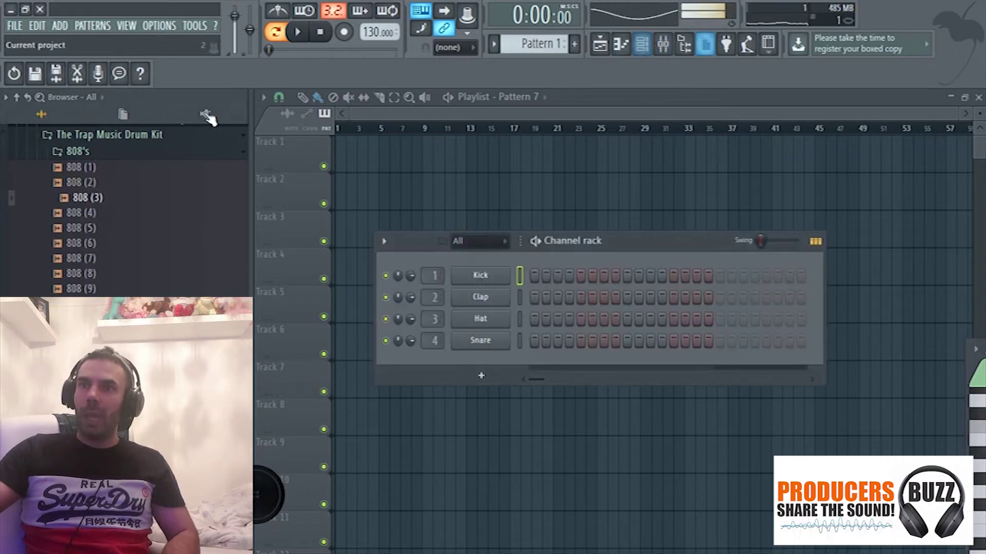
{"action": "left_click_drag", "start_coordinate": [87, 205], "coordinate": [501, 290]}
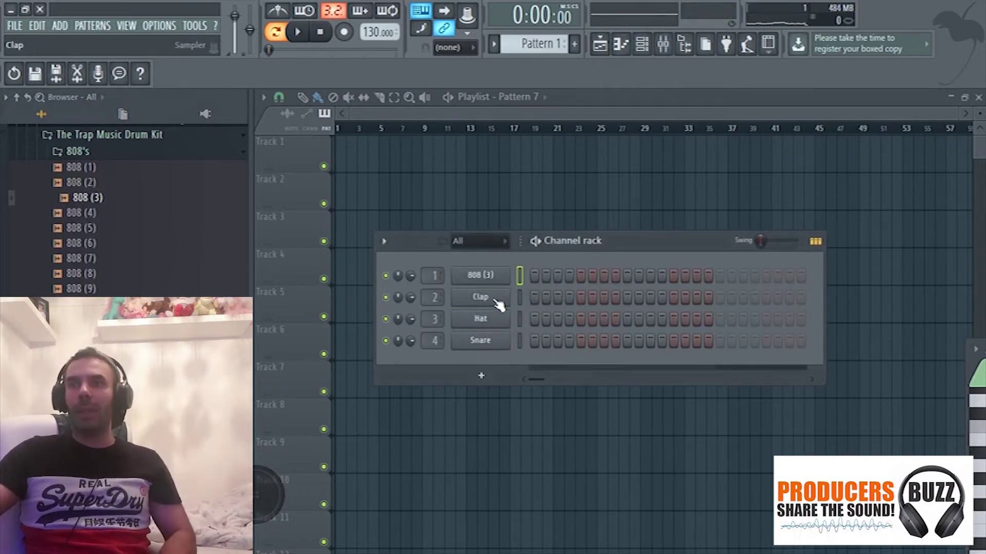
Step: Open the piano roll for the 808 (3) channel and place half-bar F5 notes at the start of bars 1 and 2
{"action": "right_click", "coordinate": [508, 280]}
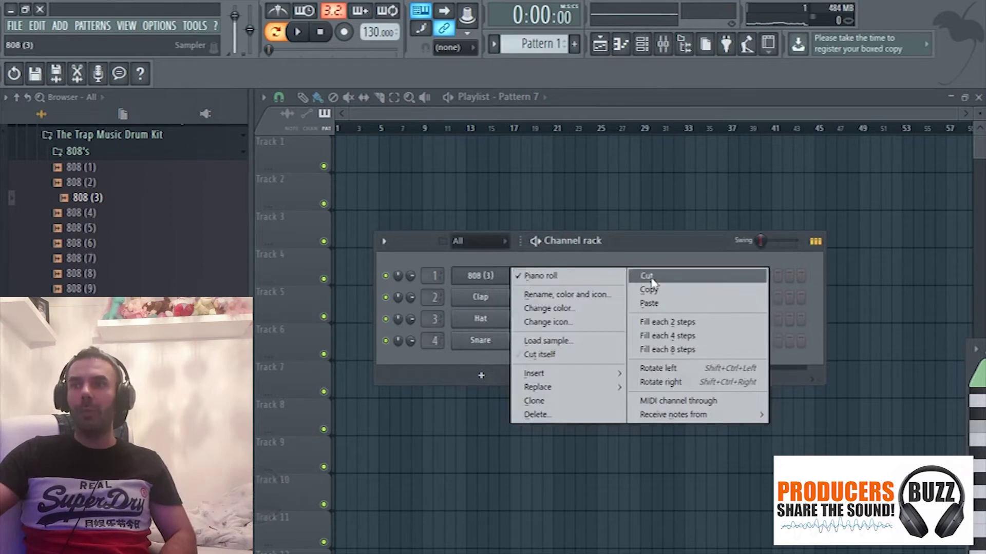
{"action": "left_click", "coordinate": [539, 278]}
{"action": "right_click", "coordinate": [496, 280]}
{"action": "left_click", "coordinate": [606, 278]}
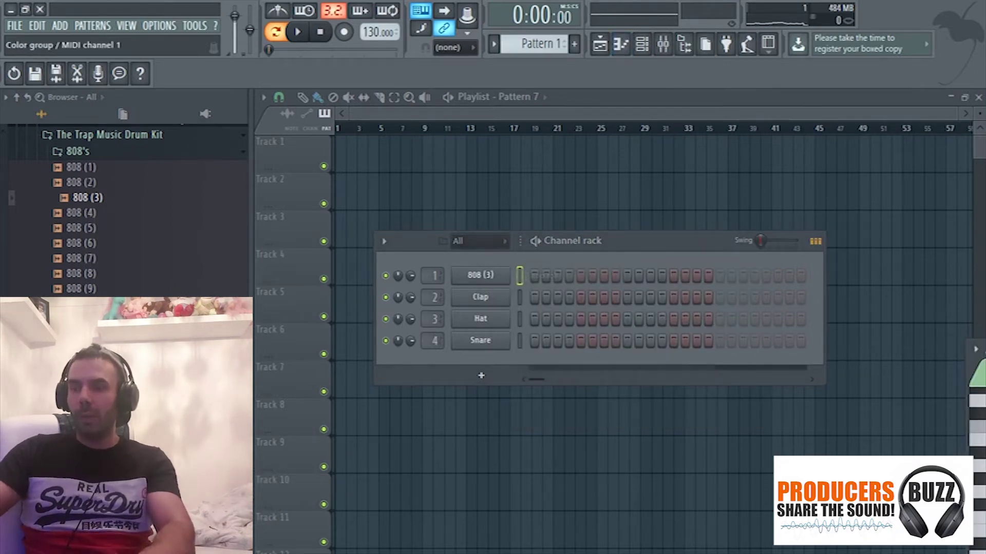
{"action": "left_click", "coordinate": [321, 266]}
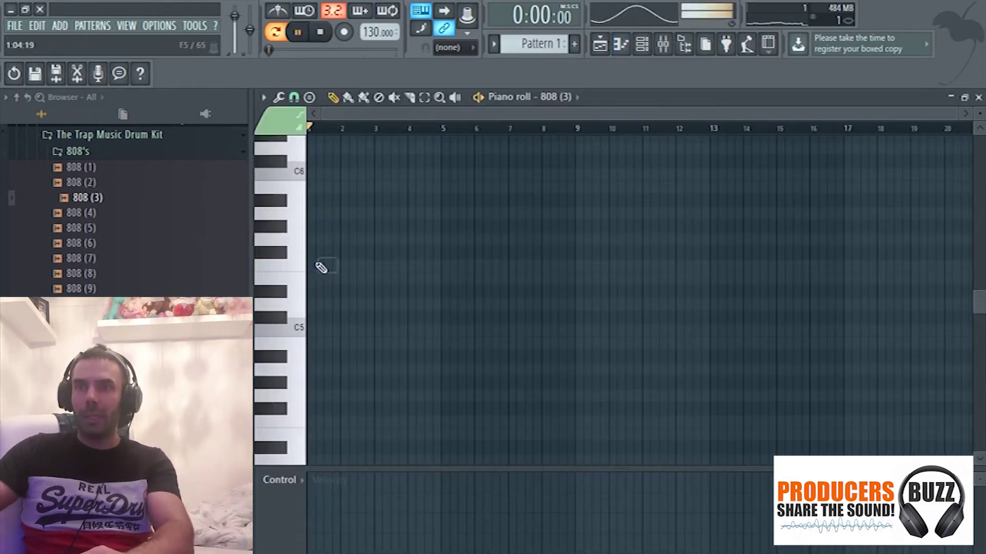
{"action": "key", "text": "space"}
{"action": "left_click", "coordinate": [302, 268]}
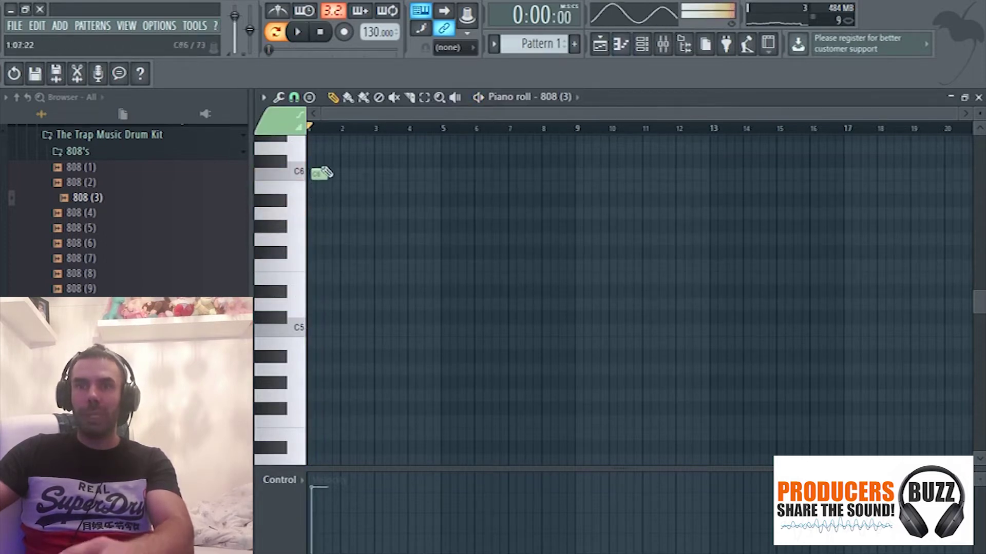
{"action": "left_click_drag", "start_coordinate": [316, 175], "coordinate": [310, 177]}
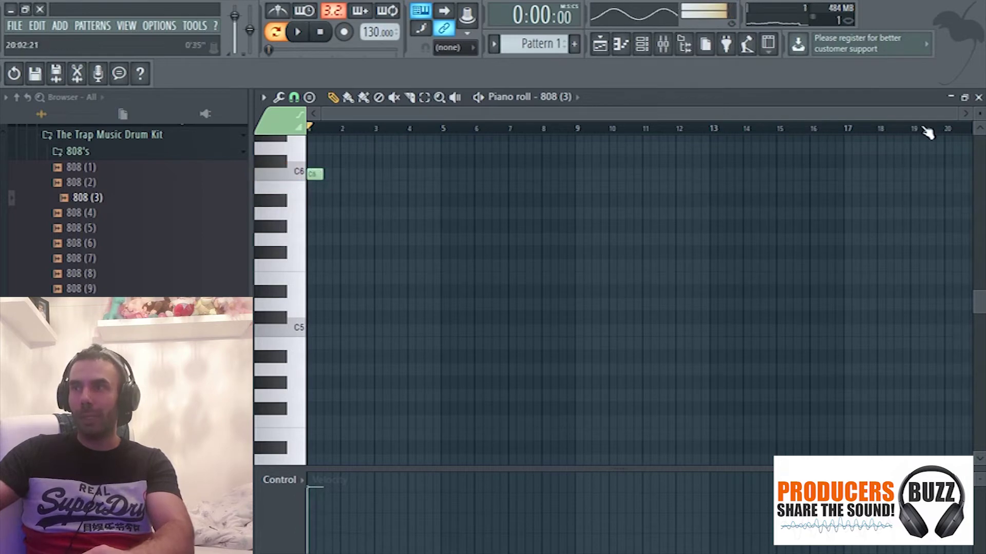
{"action": "left_click_drag", "start_coordinate": [964, 118], "coordinate": [693, 116]}
{"action": "left_click_drag", "start_coordinate": [356, 169], "coordinate": [335, 270]}
{"action": "left_click", "coordinate": [532, 264]}
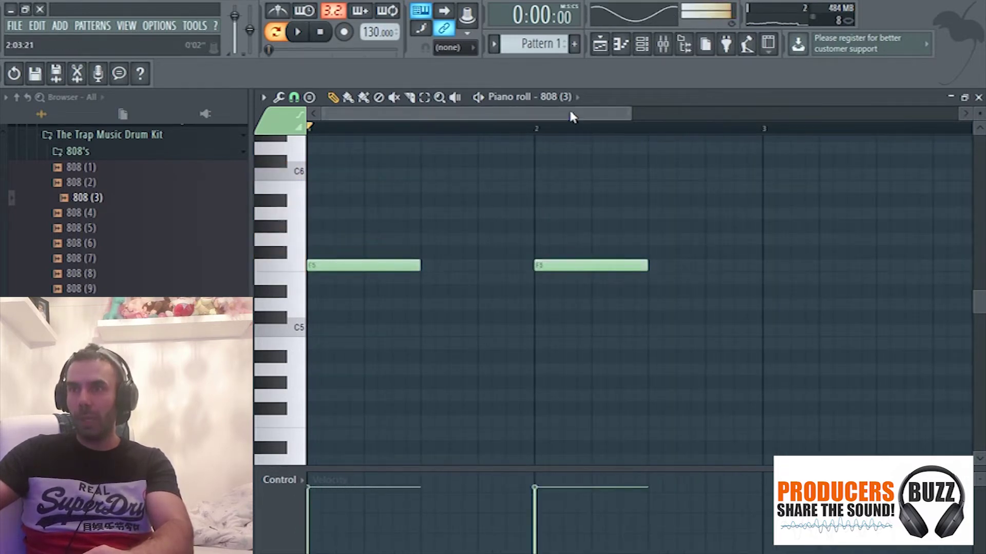
Step: Add a half-bar E5 note in the second half of bar 2 and a nearly bar-long B4 note at bar 4, and play the pattern
{"action": "left_click_drag", "start_coordinate": [568, 114], "coordinate": [681, 118]}
{"action": "left_click", "coordinate": [418, 279]}
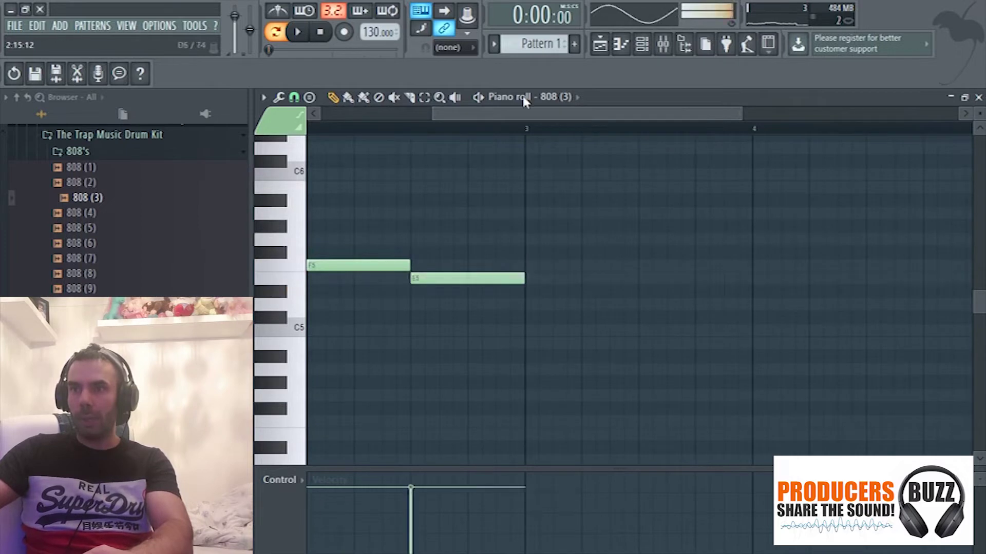
{"action": "left_click_drag", "start_coordinate": [546, 112], "coordinate": [436, 110]}
{"action": "left_click_drag", "start_coordinate": [629, 113], "coordinate": [887, 111]}
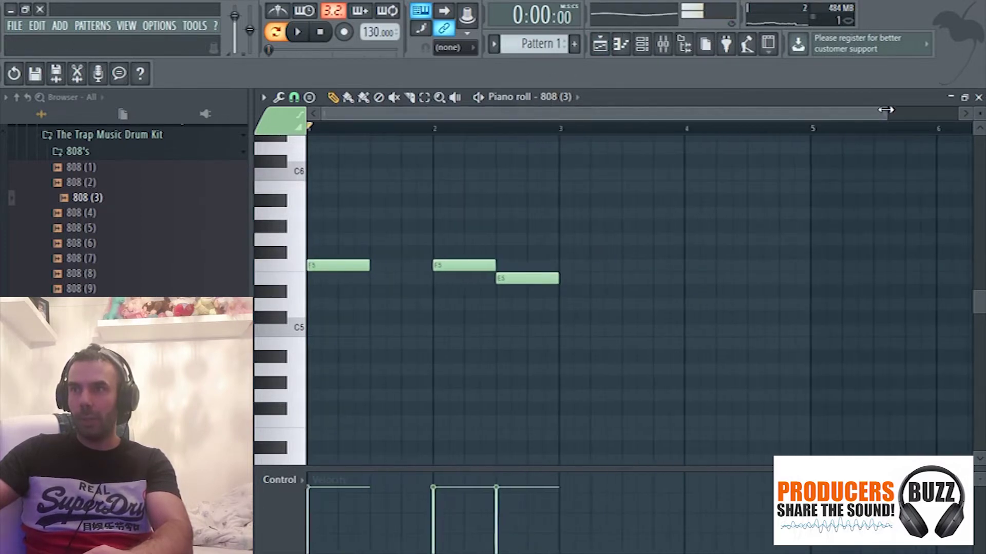
{"action": "left_click", "coordinate": [690, 212]}
{"action": "left_click_drag", "start_coordinate": [734, 212], "coordinate": [763, 346]}
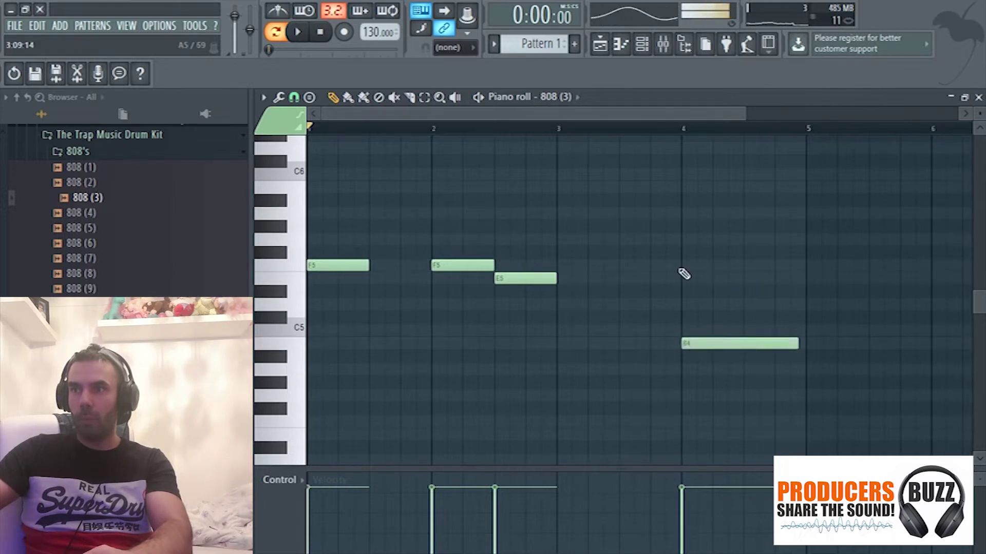
{"action": "key", "text": "space"}
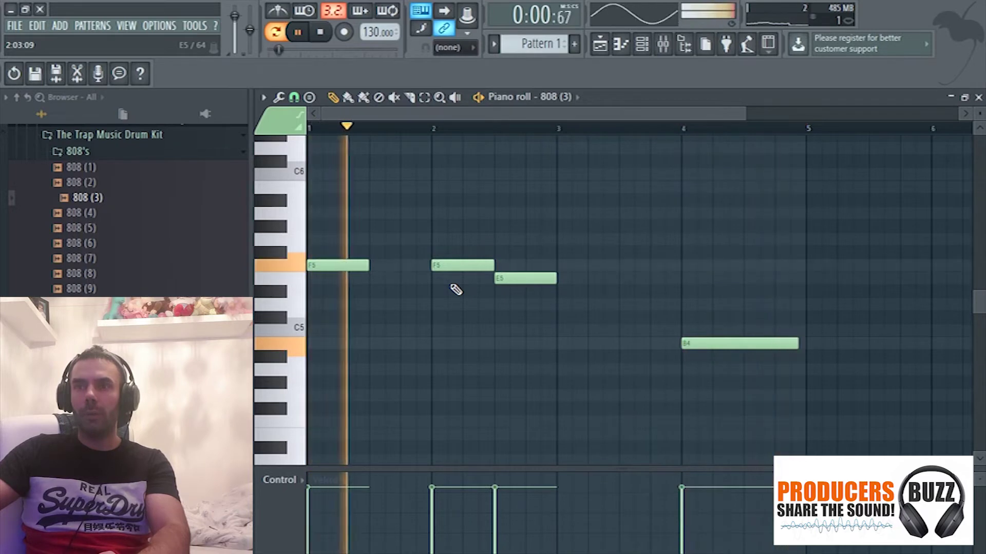
{"action": "key", "text": "space"}
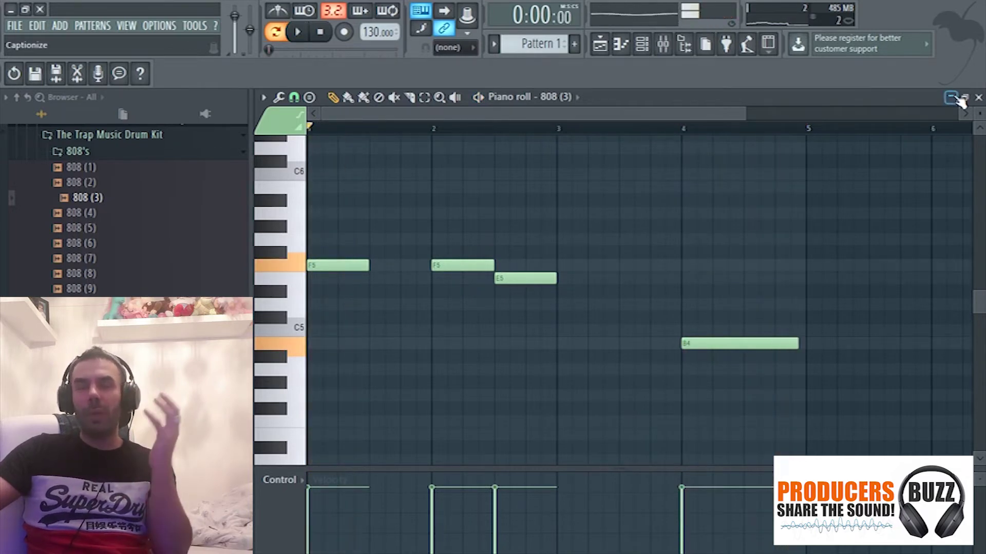
Step: Examine the time stretching modes in the 808 (3) channel's sample settings without changing the Resample mode
{"action": "left_click", "coordinate": [956, 98]}
{"action": "left_click", "coordinate": [457, 281]}
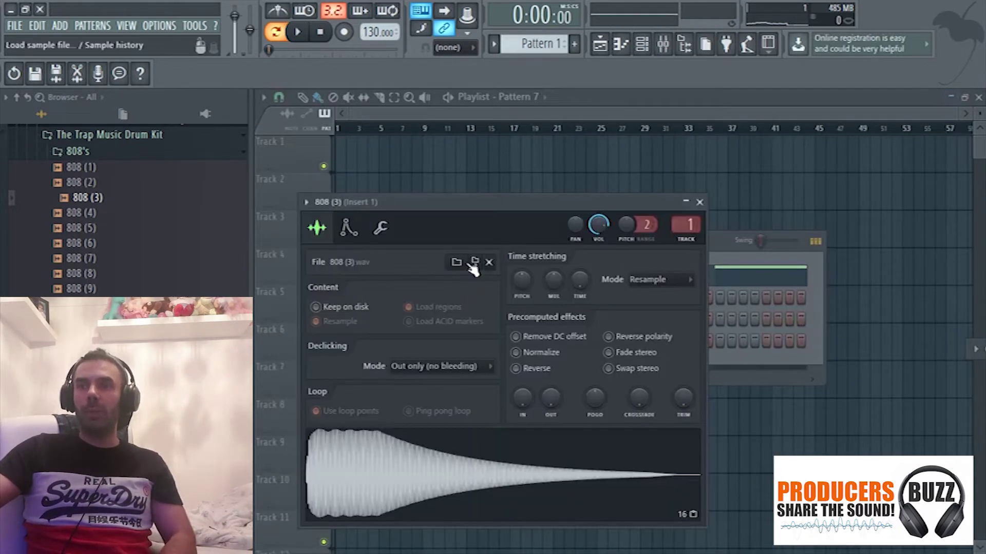
{"action": "left_click", "coordinate": [665, 285]}
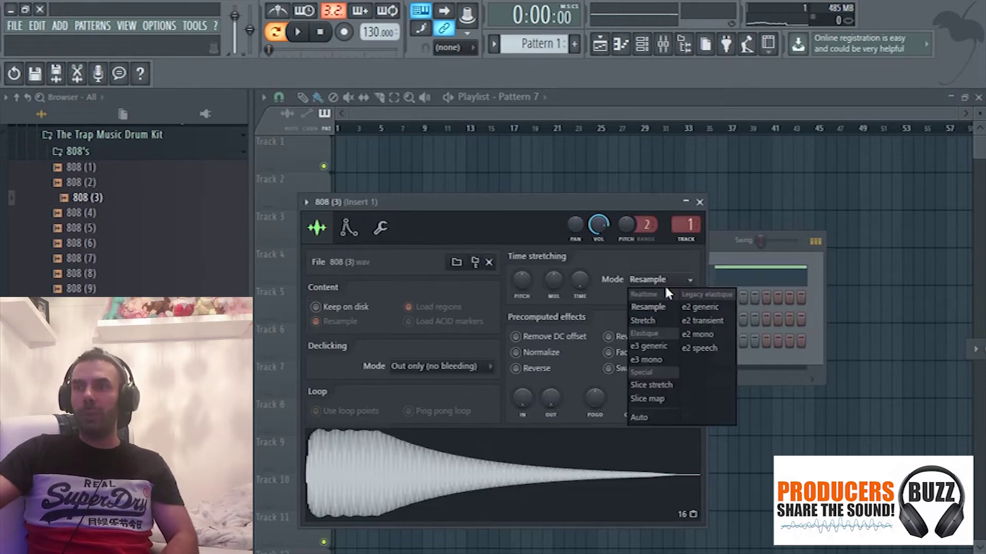
{"action": "left_click", "coordinate": [601, 281]}
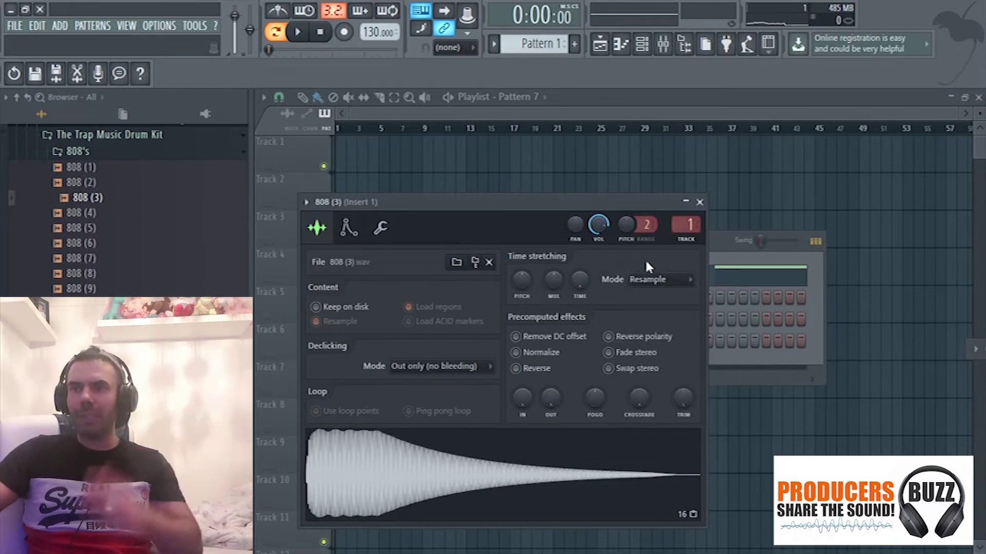
{"action": "left_click", "coordinate": [686, 201]}
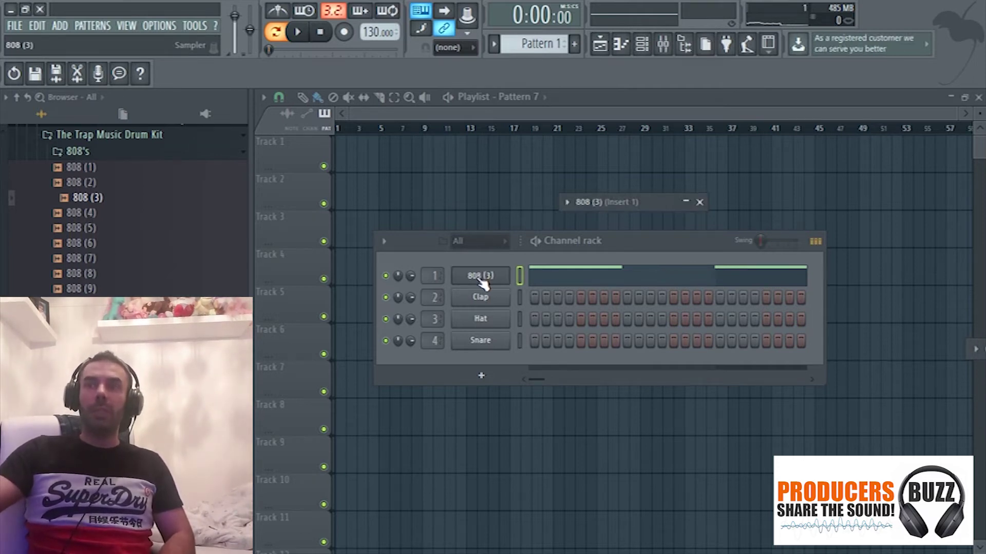
Step: In the 808 (3) channel's volume envelope, turn the attack, decay, sustain and release down to their minimum
{"action": "double_click", "coordinate": [640, 201]}
{"action": "left_click_drag", "start_coordinate": [703, 201], "coordinate": [604, 175]}
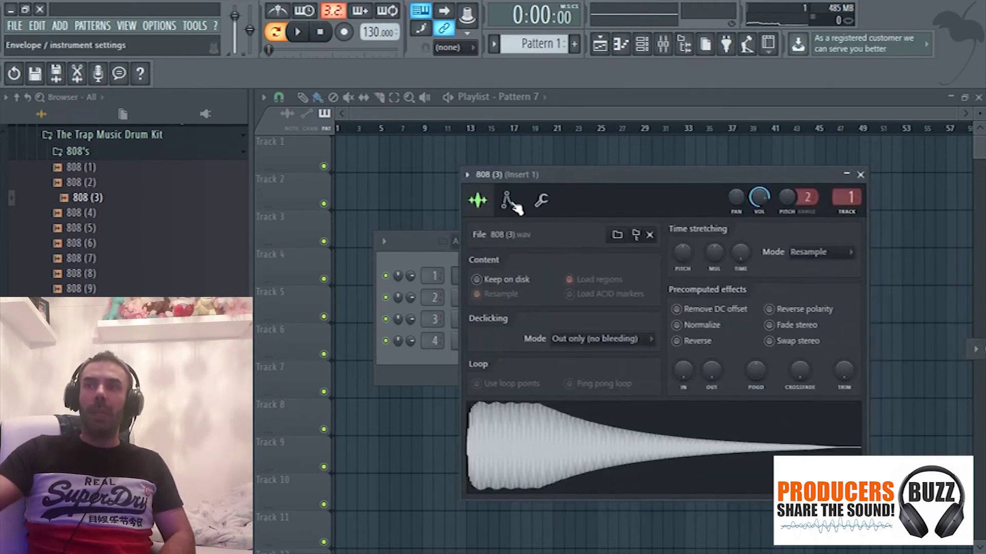
{"action": "left_click", "coordinate": [516, 209]}
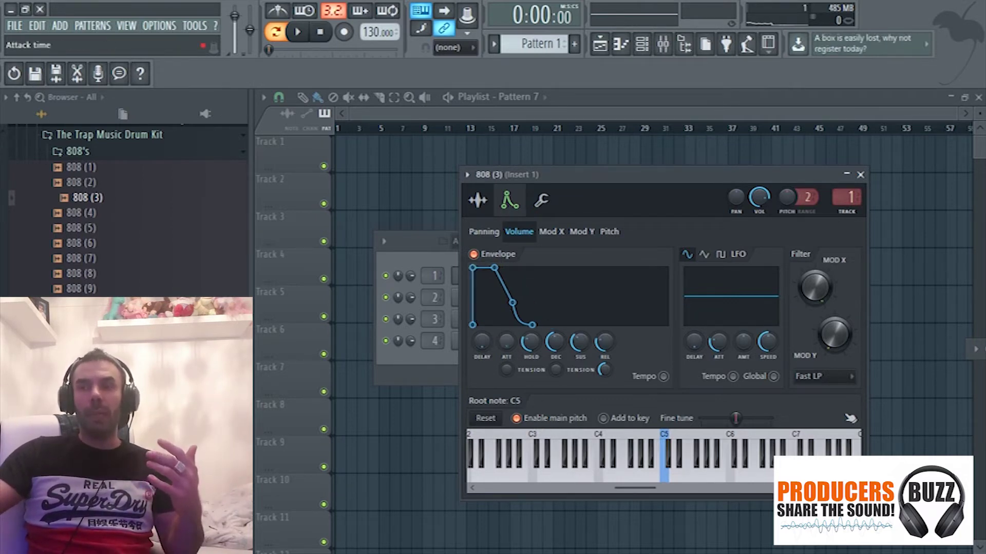
{"action": "mouse_move", "coordinate": [503, 340]}
{"action": "left_mouse_down"}
{"action": "mouse_move", "coordinate": [503, 324]}
{"action": "mouse_move", "coordinate": [503, 341]}
{"action": "left_mouse_up"}
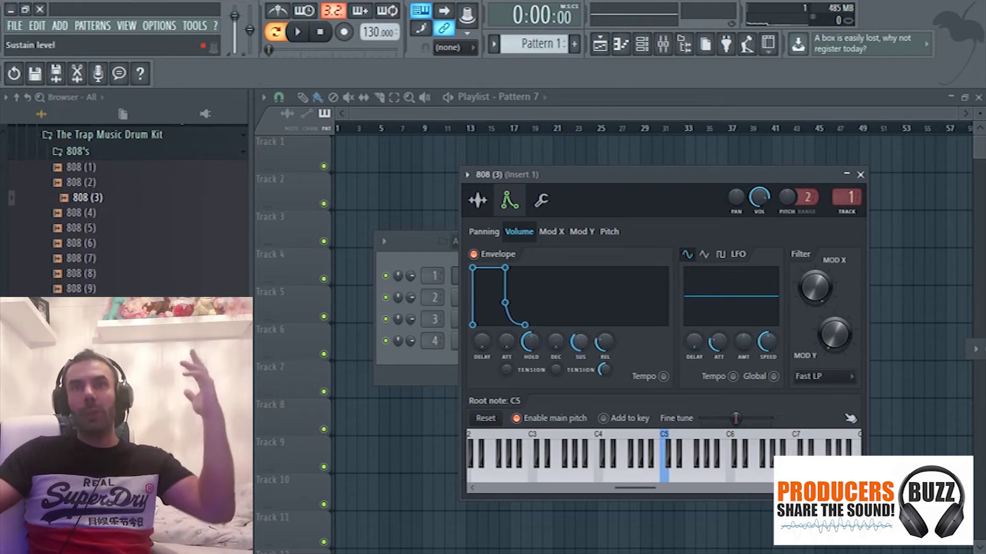
{"action": "left_click_drag", "start_coordinate": [580, 341], "coordinate": [579, 360]}
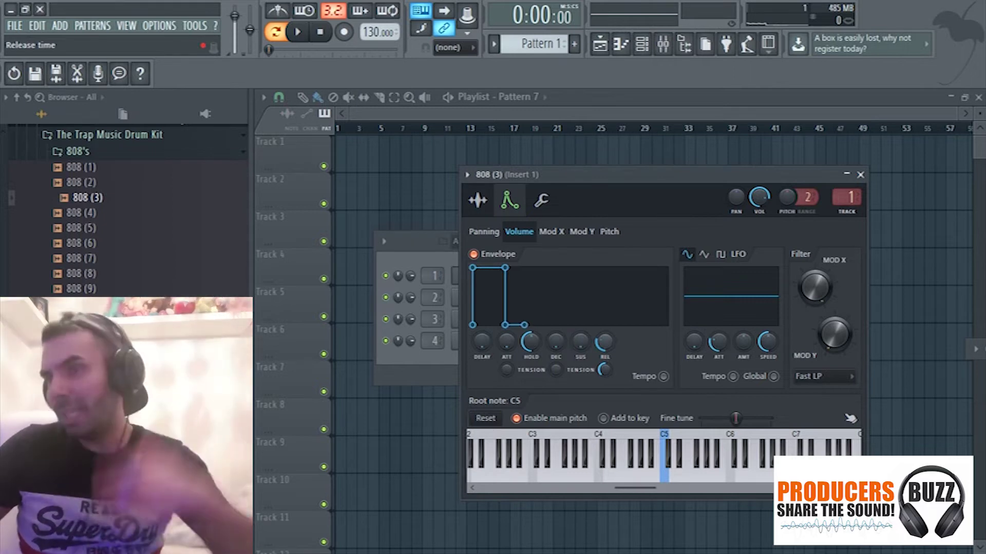
{"action": "left_click_drag", "start_coordinate": [605, 342], "coordinate": [605, 361]}
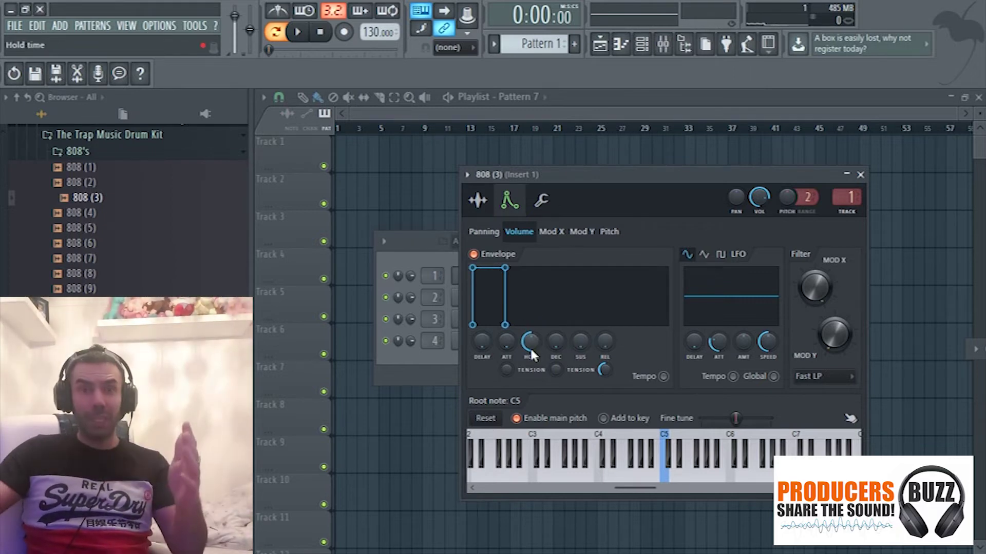
Step: Bring the channel rack forward, play the pattern, and reopen the 808 (3) channel's piano roll, stopping playback
{"action": "left_click", "coordinate": [447, 242]}
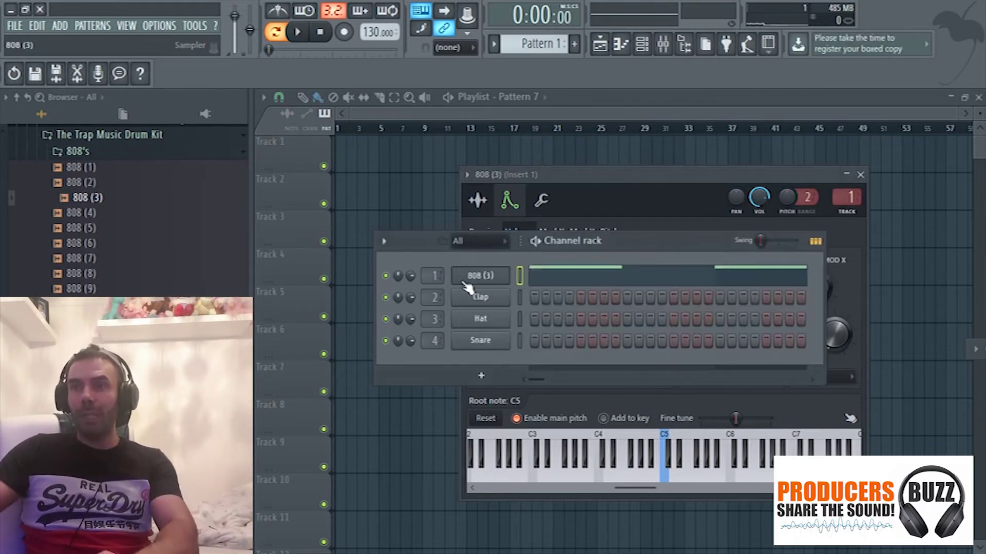
{"action": "key", "text": "space"}
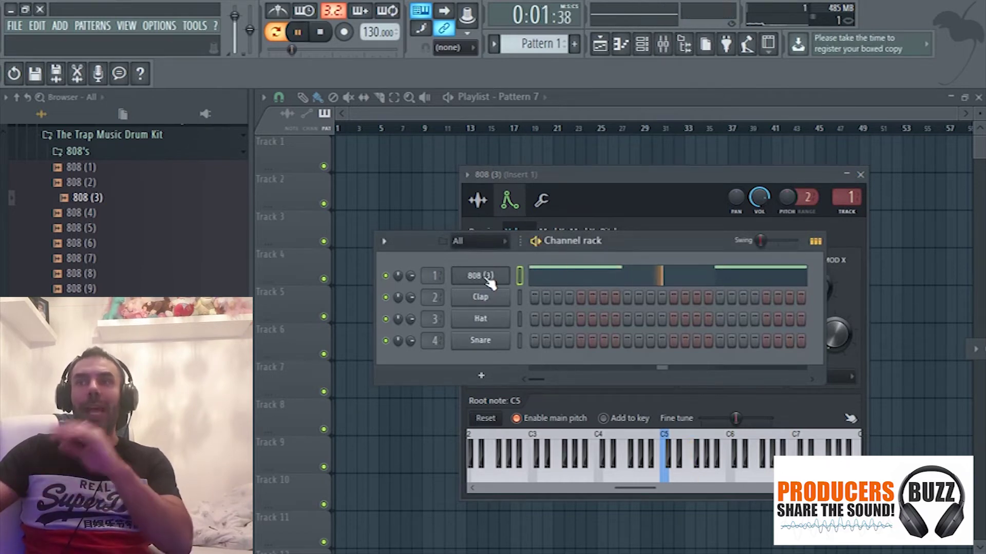
{"action": "right_click", "coordinate": [500, 277]}
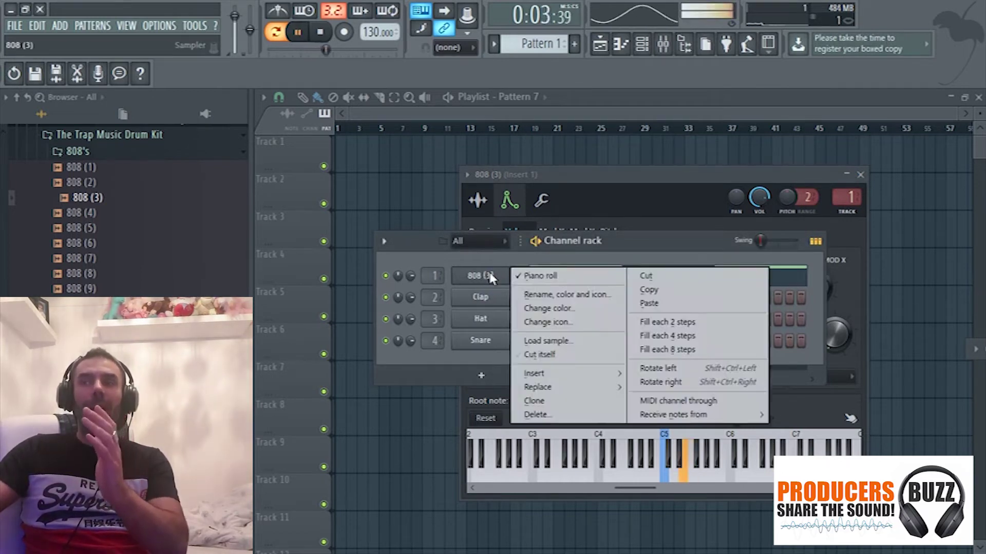
{"action": "left_click", "coordinate": [534, 276]}
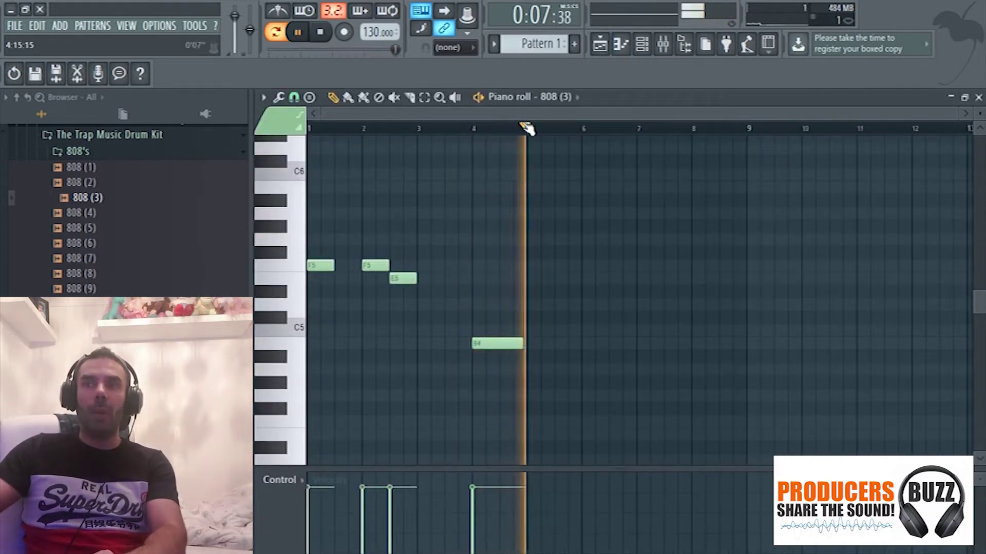
{"action": "left_click_drag", "start_coordinate": [961, 114], "coordinate": [896, 122]}
{"action": "key", "text": "space"}
Step: Delete every existing note from the 808 (3) piano roll, including a trial E5 note in bar 1
{"action": "right_click", "coordinate": [634, 346]}
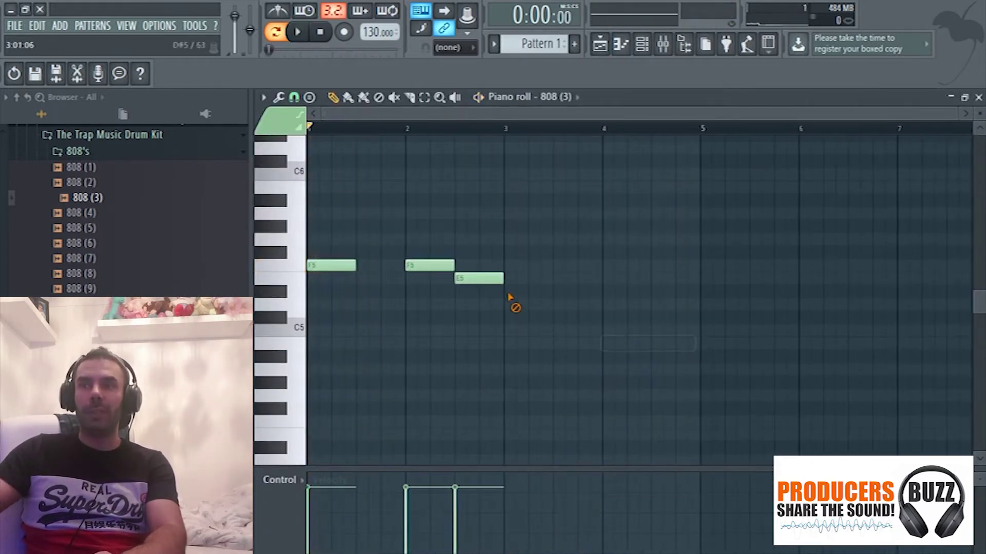
{"action": "right_click", "coordinate": [479, 278]}
{"action": "right_click", "coordinate": [429, 265]}
{"action": "left_click", "coordinate": [354, 278]}
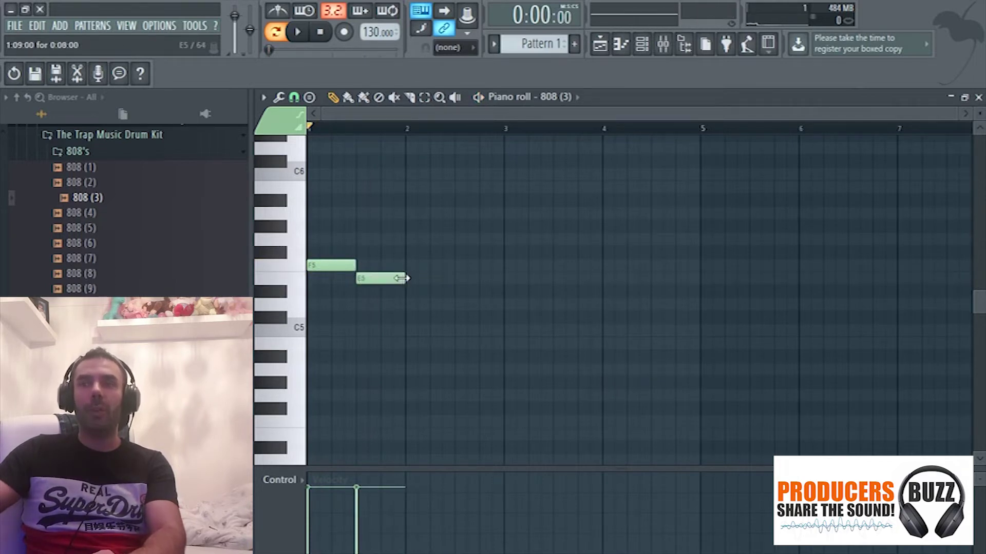
{"action": "left_click", "coordinate": [384, 278]}
{"action": "right_click", "coordinate": [381, 278]}
{"action": "right_click", "coordinate": [339, 266]}
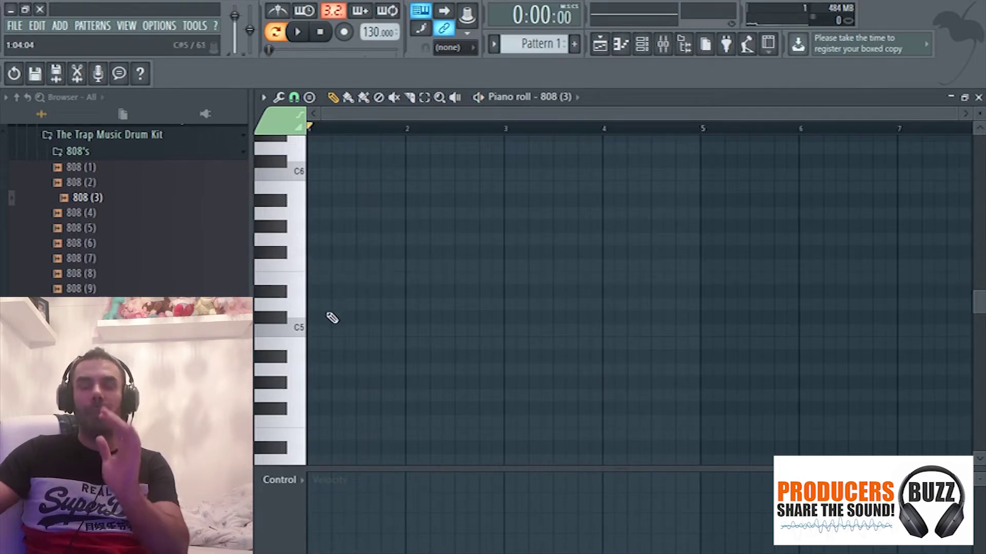
Step: Audition low 808 notes and place half-bar G4 notes at the start of bars 1 and 2
{"action": "key", "text": "b"}
{"action": "key", "text": "b"}
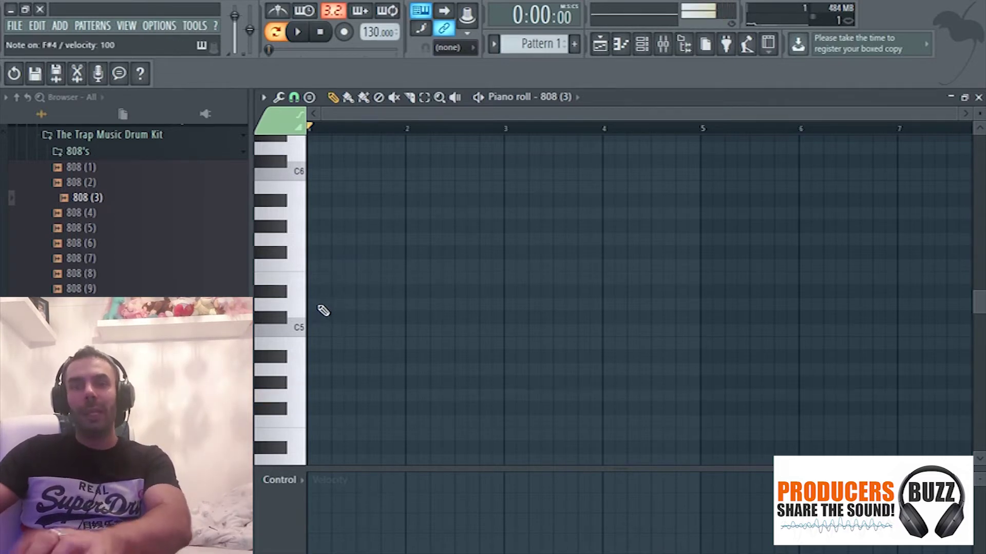
{"action": "key", "text": "m"}
{"action": "key", "text": "b"}
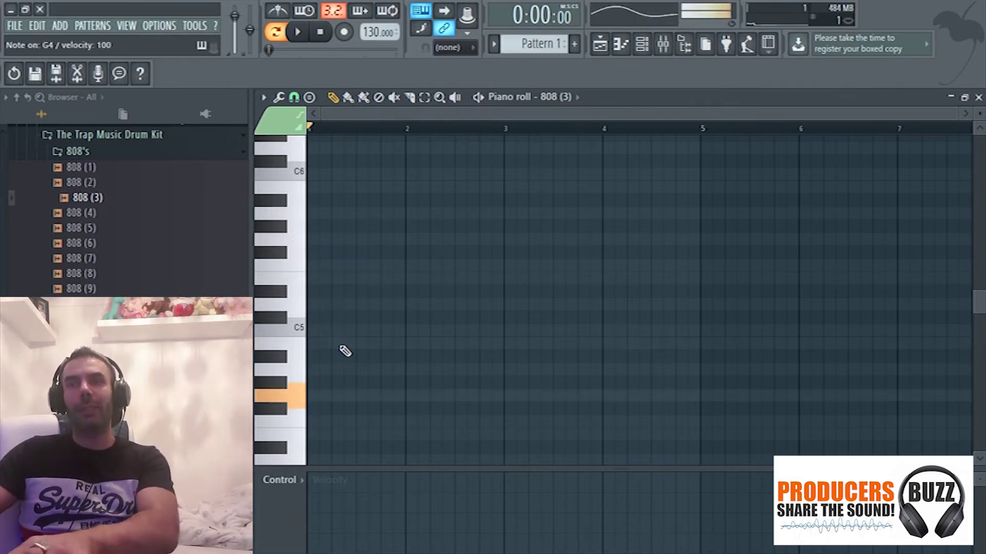
{"action": "left_click", "coordinate": [331, 396]}
{"action": "left_click", "coordinate": [407, 396]}
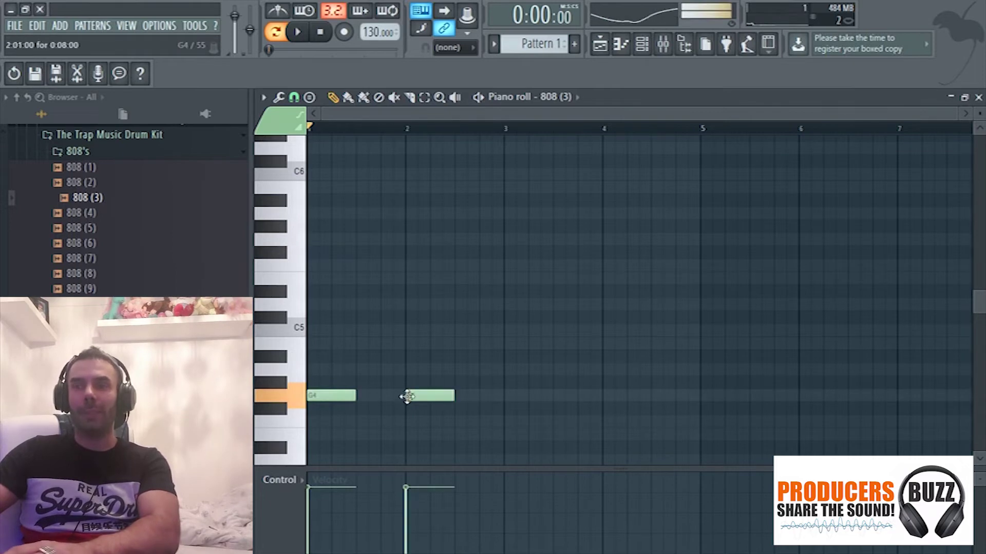
Step: With the pattern playing, add quarter-bar A4 and C5 notes in bar 2's second half and lower that bar's G4 to F4
{"action": "key", "text": "space"}
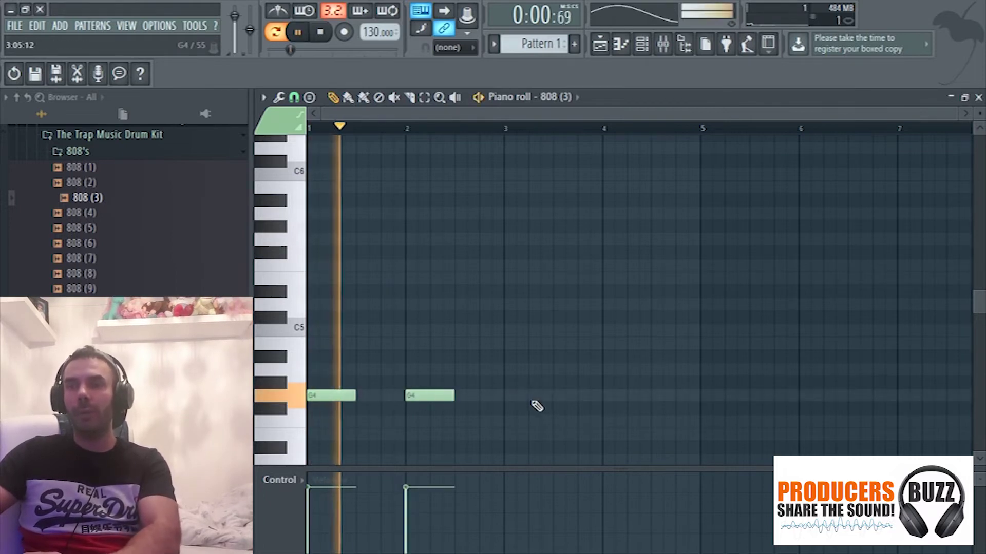
{"action": "key", "text": "space"}
{"action": "key", "text": "space"}
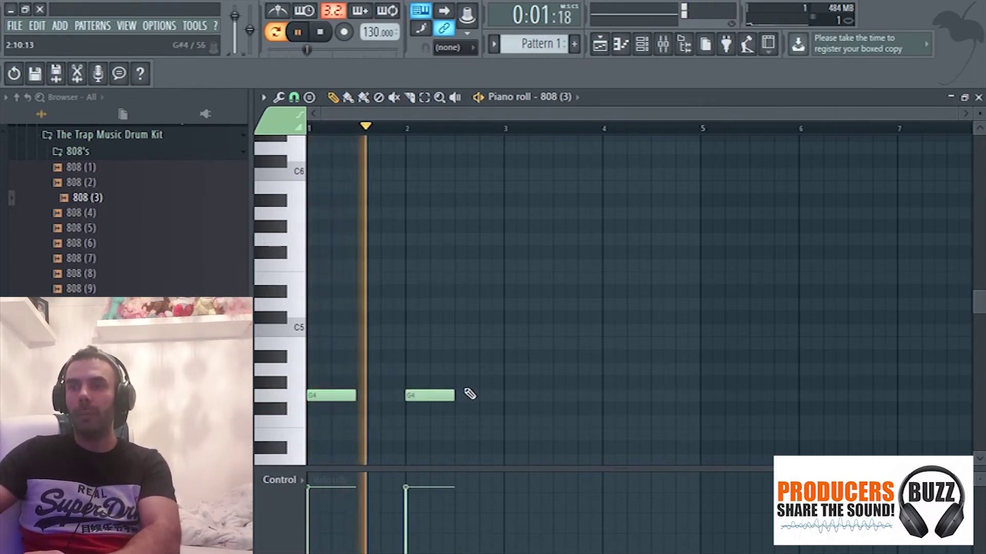
{"action": "left_click", "coordinate": [457, 369]}
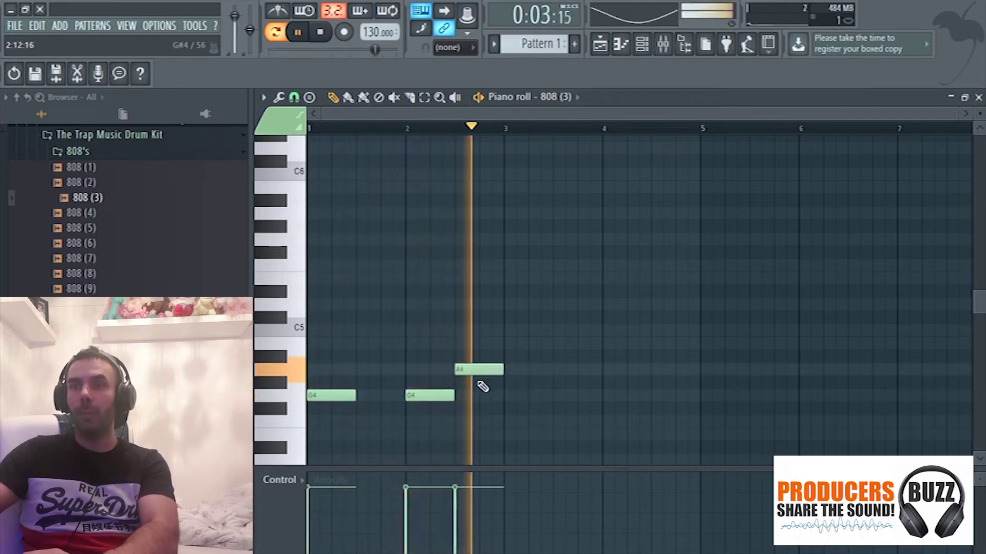
{"action": "left_click_drag", "start_coordinate": [502, 374], "coordinate": [480, 373]}
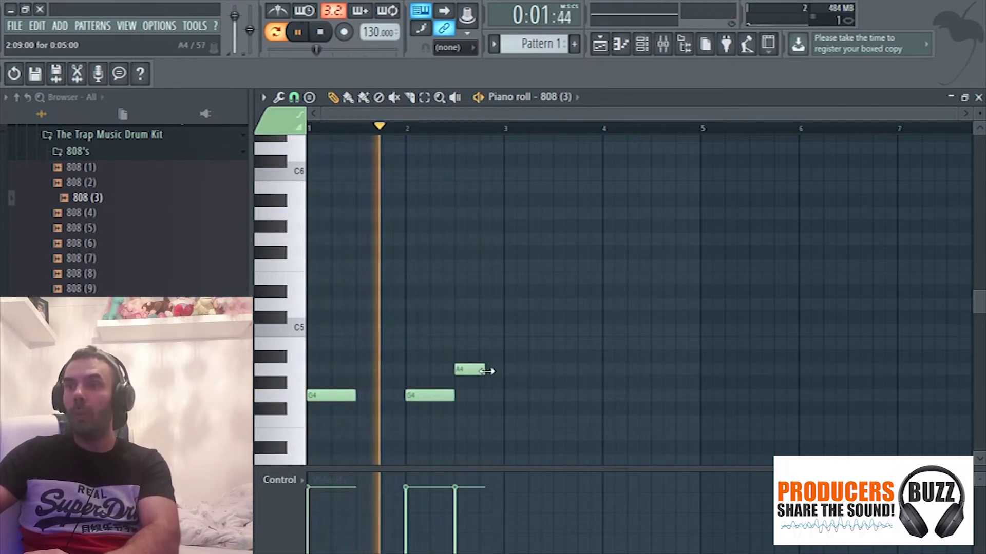
{"action": "left_click", "coordinate": [482, 331]}
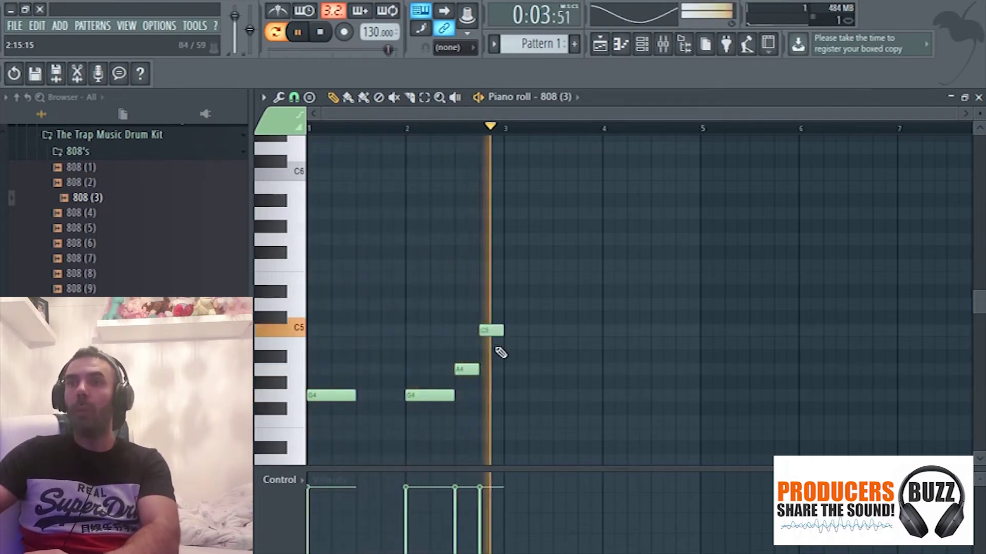
{"action": "left_click_drag", "start_coordinate": [424, 394], "coordinate": [427, 424]}
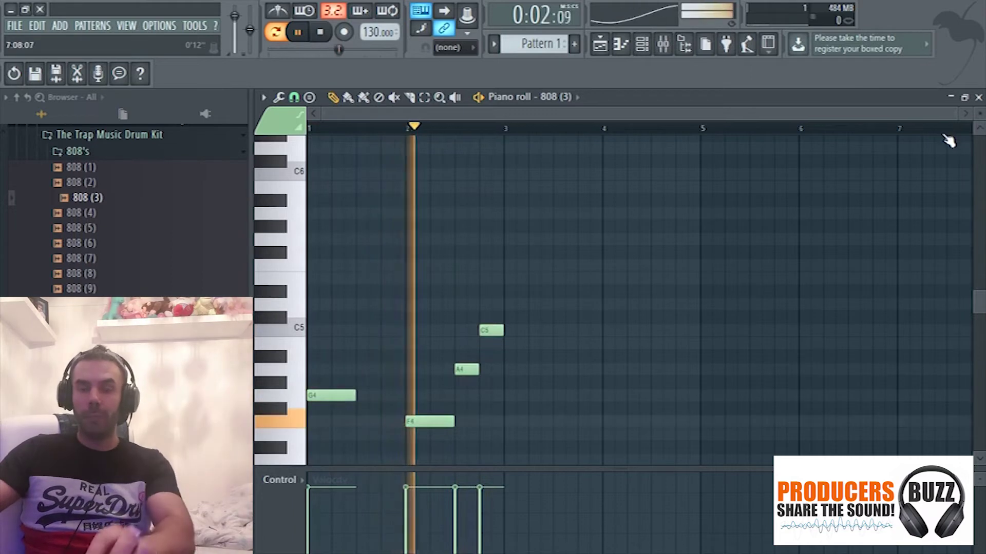
Step: Duplicate the two-bar 808 melody into bars 3 and 4, and close the piano roll
{"action": "key", "text": "ctrl+a"}
{"action": "left_click_drag", "start_coordinate": [369, 394], "coordinate": [542, 391]}
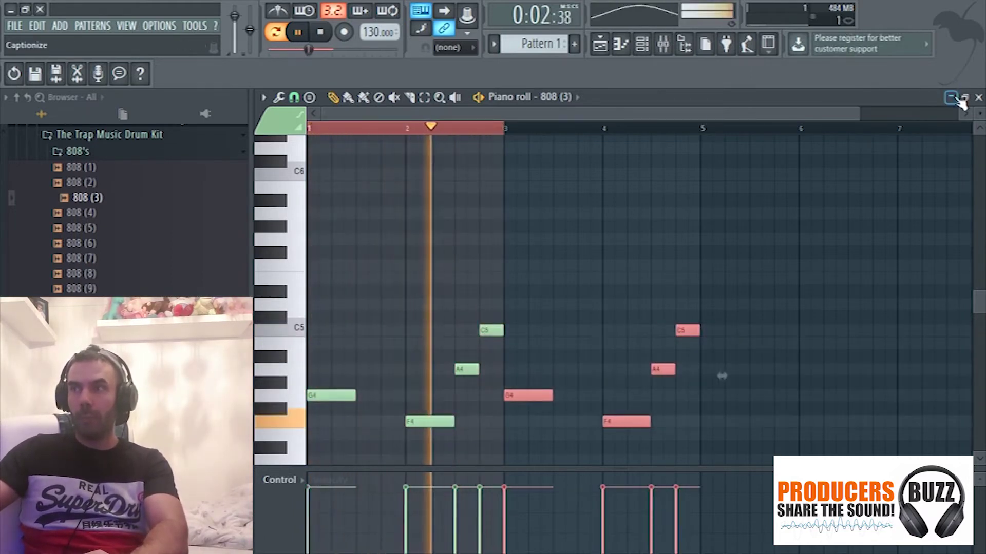
{"action": "left_click", "coordinate": [978, 97]}
{"action": "left_click_drag", "start_coordinate": [634, 241], "coordinate": [645, 222]}
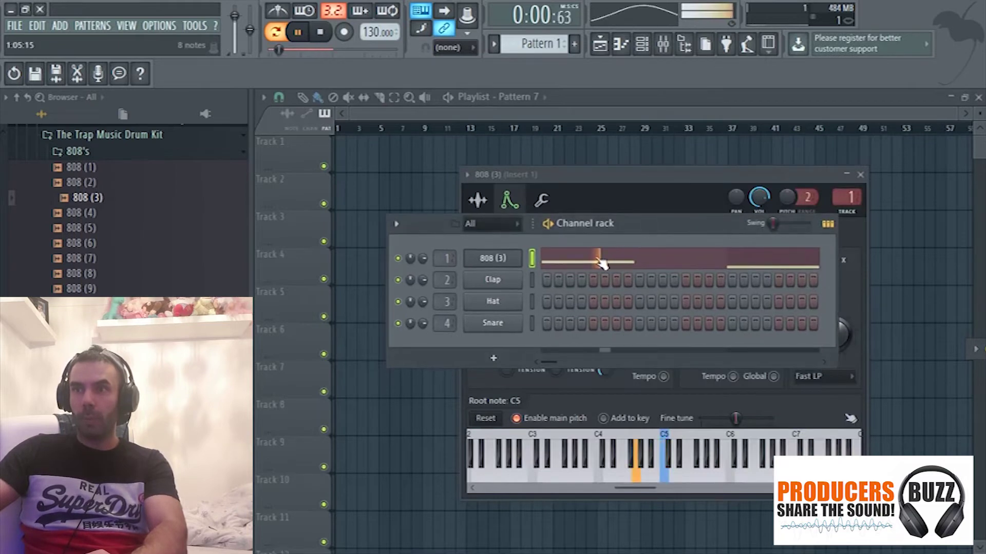
{"action": "left_click", "coordinate": [374, 148]}
{"action": "left_click", "coordinate": [451, 154]}
{"action": "right_click", "coordinate": [377, 158]}
{"action": "right_click", "coordinate": [450, 160]}
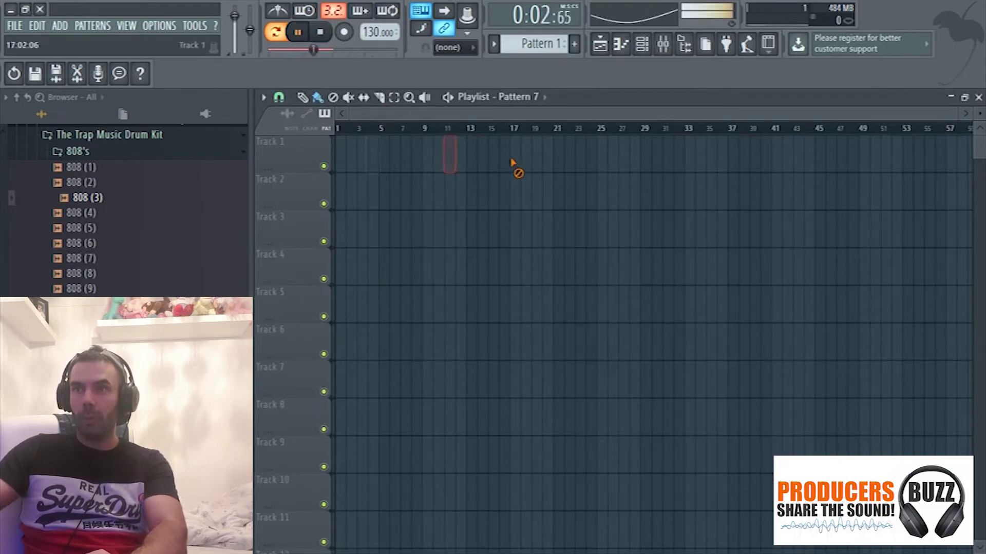
{"action": "left_click", "coordinate": [641, 45]}
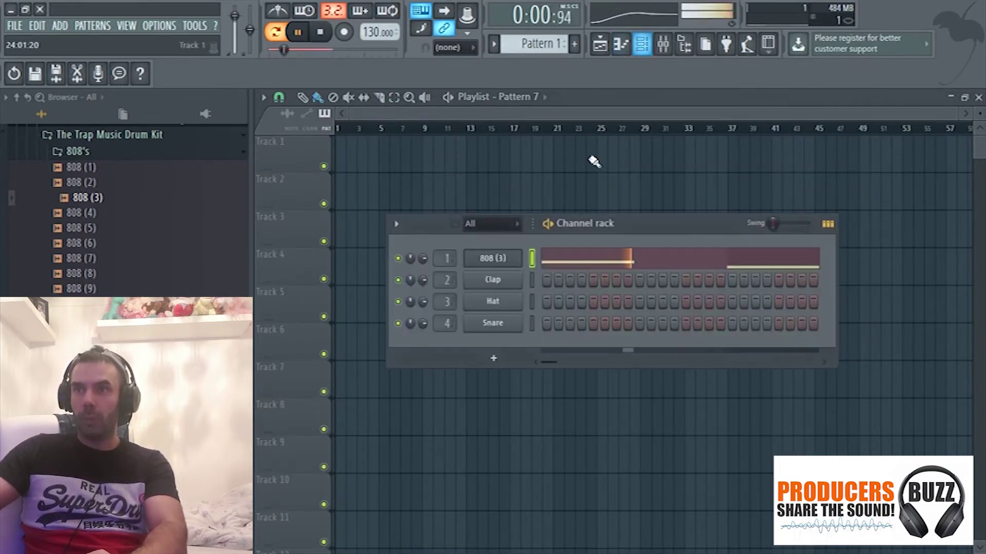
{"action": "left_click", "coordinate": [430, 177]}
{"action": "right_click", "coordinate": [429, 195]}
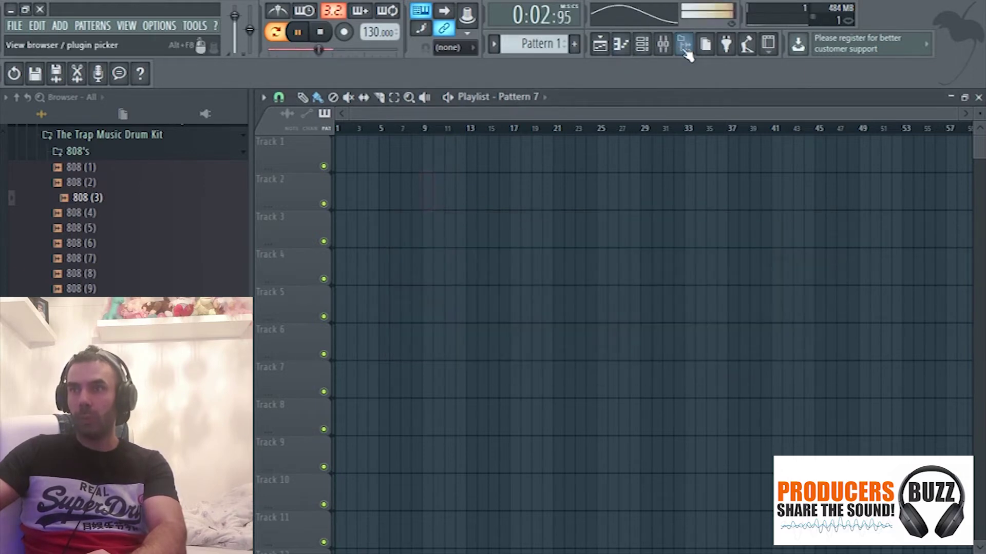
Step: Reopen the channel rack, stop playback, check the 808's note preview, and return the rack to its step view
{"action": "left_click", "coordinate": [641, 45]}
{"action": "left_click", "coordinate": [827, 224]}
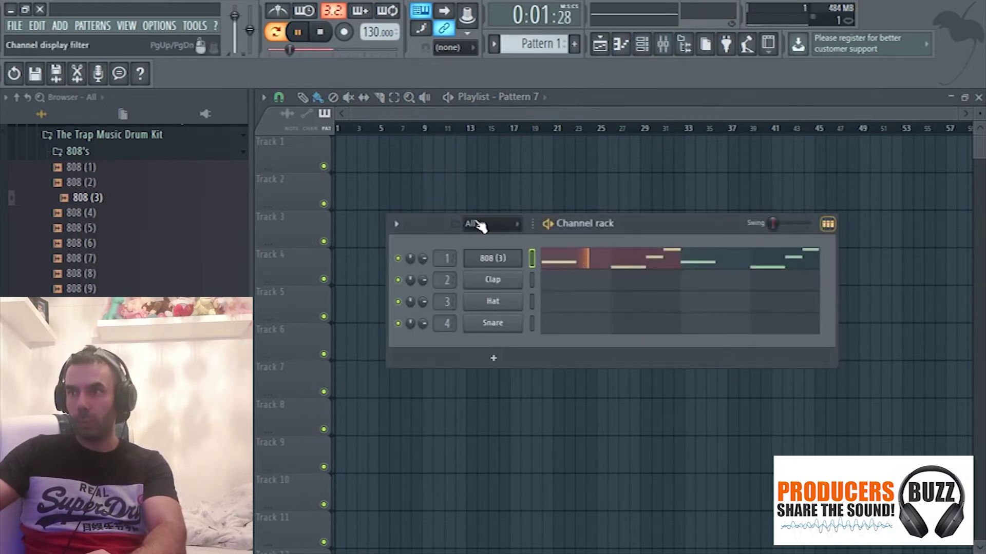
{"action": "key", "text": "space"}
{"action": "left_click", "coordinate": [393, 157]}
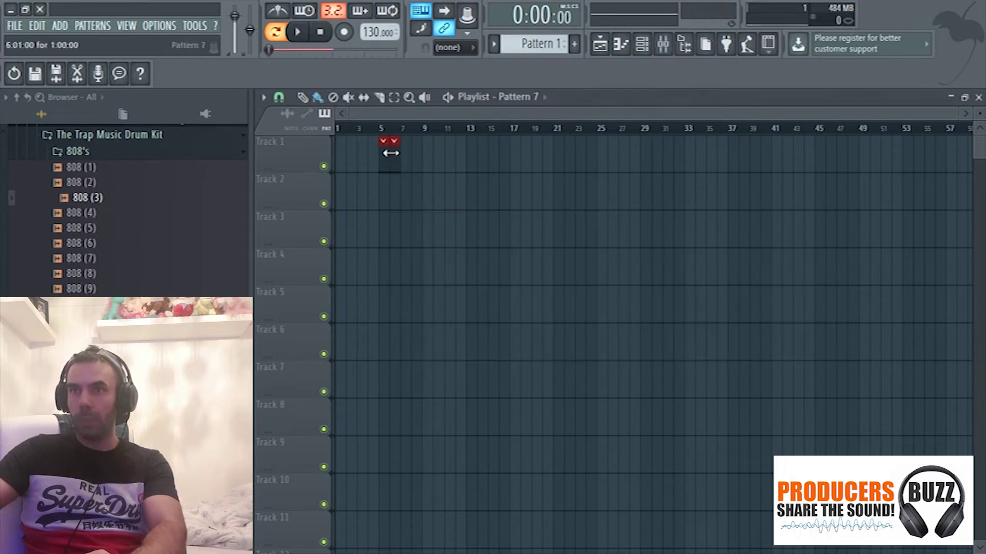
{"action": "left_click", "coordinate": [642, 45]}
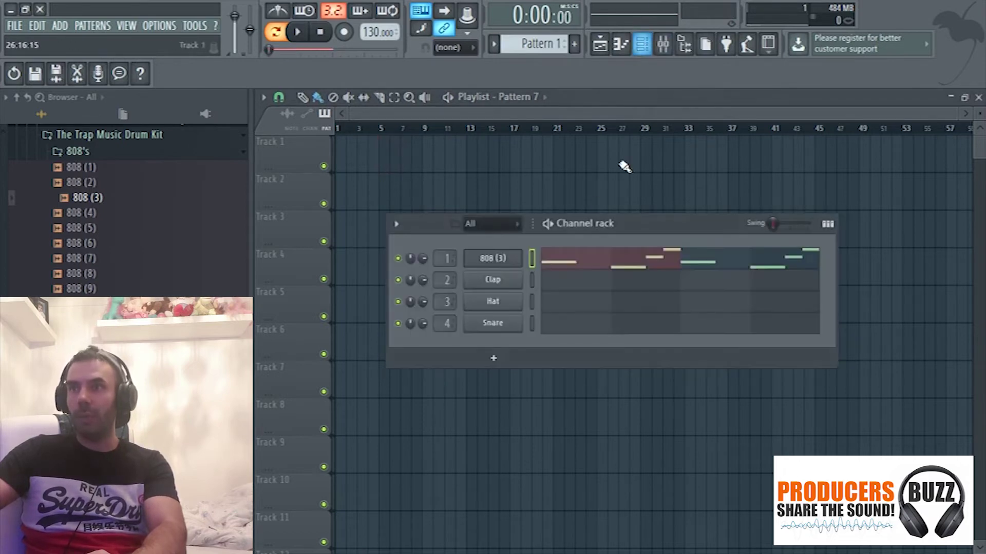
{"action": "left_click", "coordinate": [480, 277]}
{"action": "left_click", "coordinate": [718, 221]}
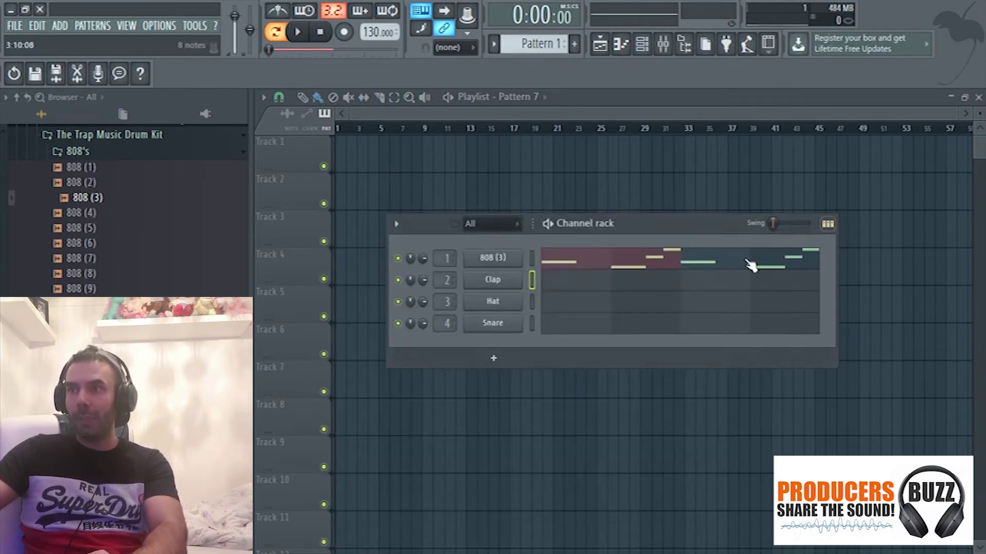
{"action": "left_click", "coordinate": [828, 224]}
{"action": "left_click", "coordinate": [594, 266]}
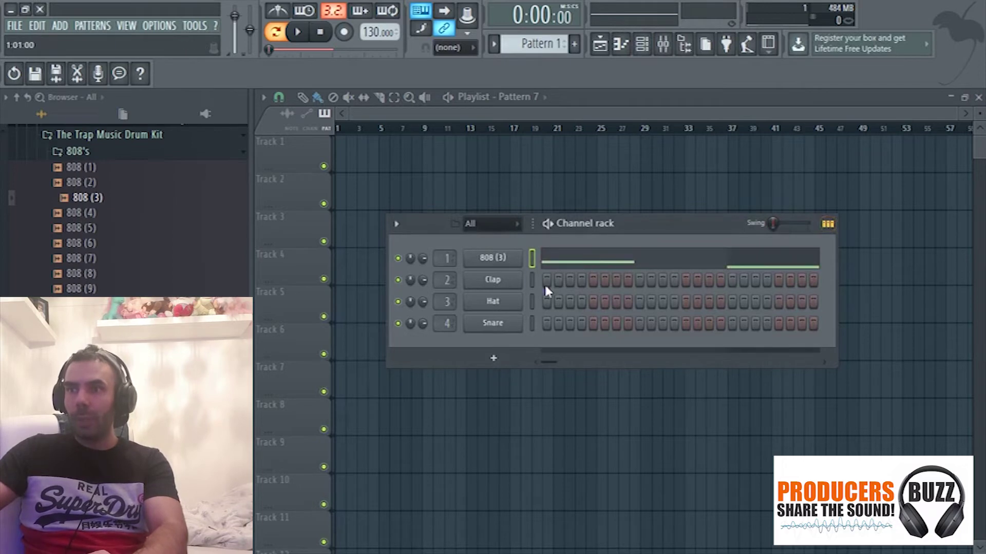
{"action": "left_click_drag", "start_coordinate": [669, 233], "coordinate": [603, 247]}
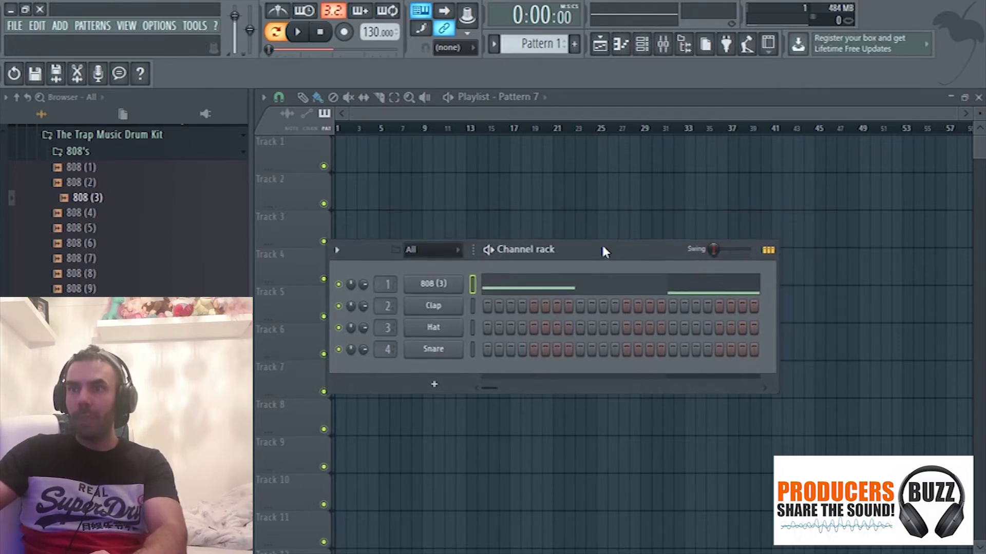
Step: Audition the bass samples 808 (1) through 808 (7) in The Trap Music Drum Kit's 808's folder
{"action": "left_click", "coordinate": [106, 154]}
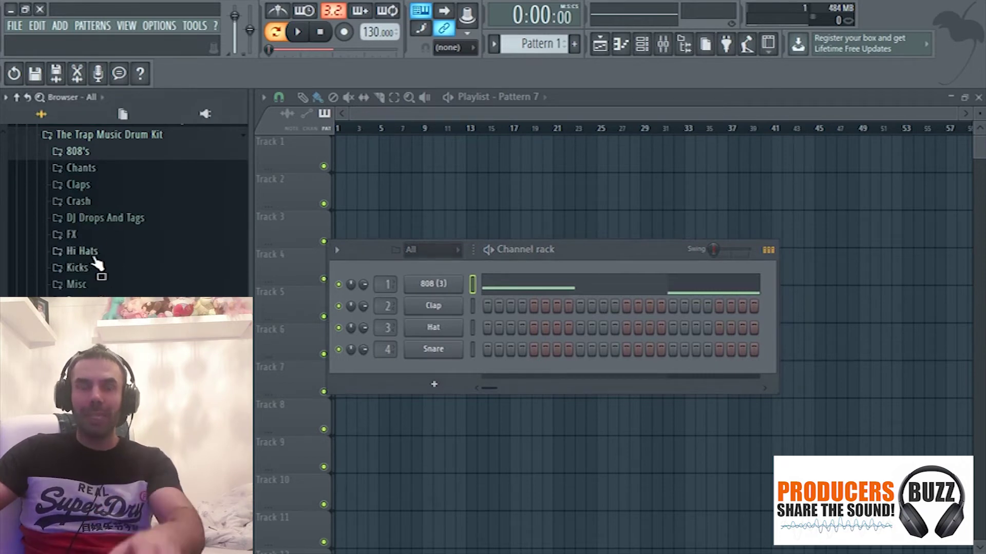
{"action": "left_click", "coordinate": [90, 154]}
{"action": "left_click", "coordinate": [82, 167]}
{"action": "left_click", "coordinate": [90, 184]}
{"action": "left_click", "coordinate": [94, 200]}
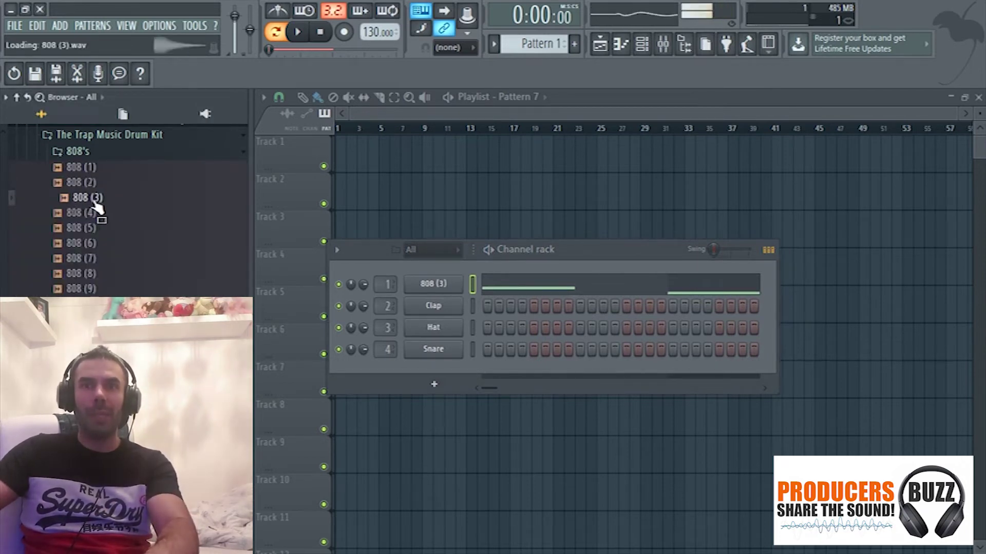
{"action": "left_click", "coordinate": [95, 212]}
{"action": "left_click", "coordinate": [95, 228]}
{"action": "left_click", "coordinate": [95, 243]}
{"action": "left_click", "coordinate": [96, 259]}
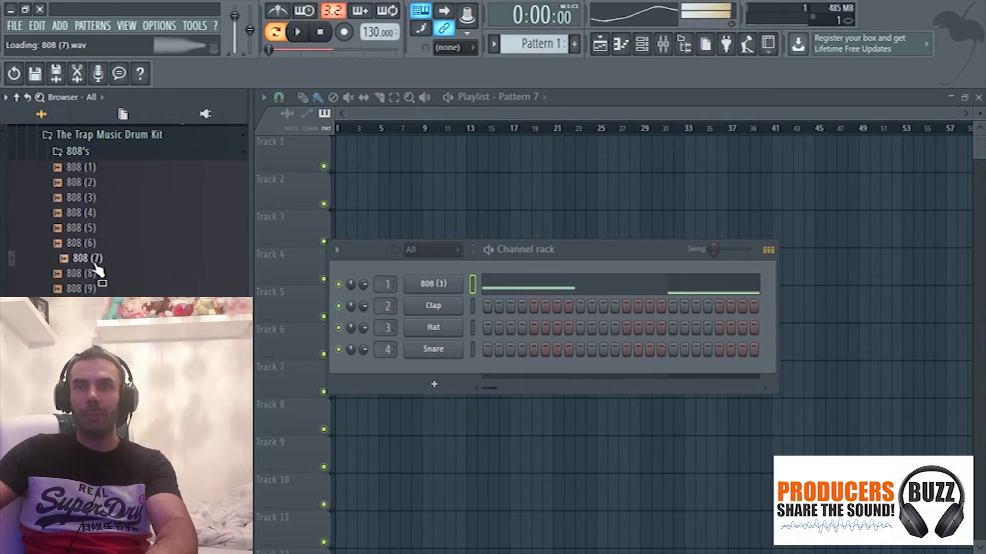
Step: Switch to Firefox, open The Trap Music Drum Kit page from the Producers Buzz drum sample kits, and bring up its download prompt
{"action": "key", "text": "alt+Tab"}
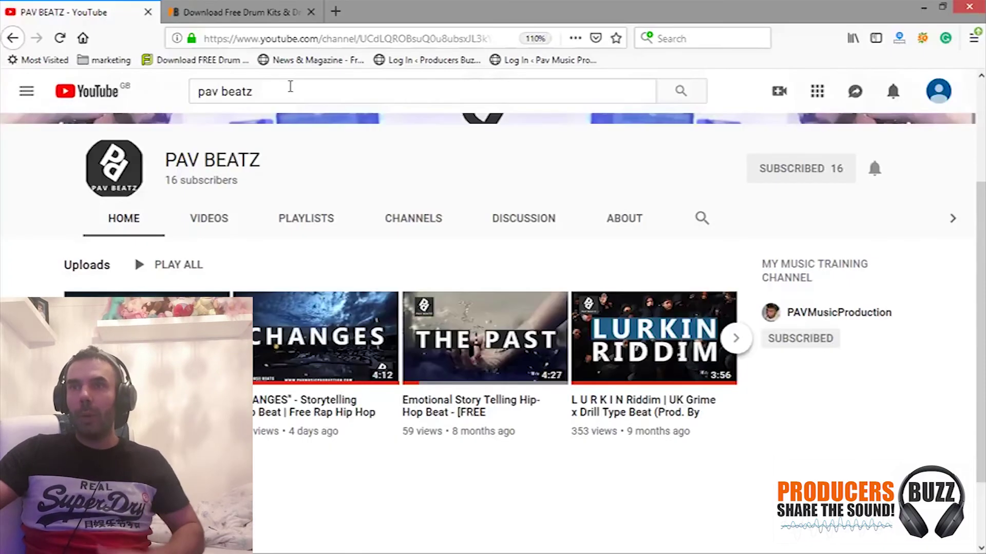
{"action": "left_click", "coordinate": [274, 20]}
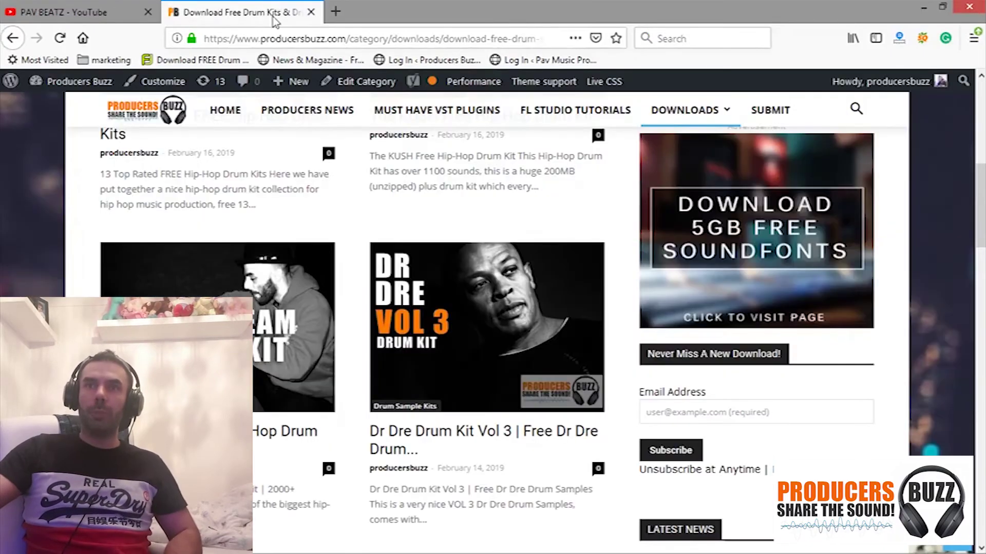
{"action": "scroll", "coordinate": [513, 231], "scroll_direction": "up", "scroll_amount": 6}
{"action": "mouse_move", "coordinate": [623, 203]}
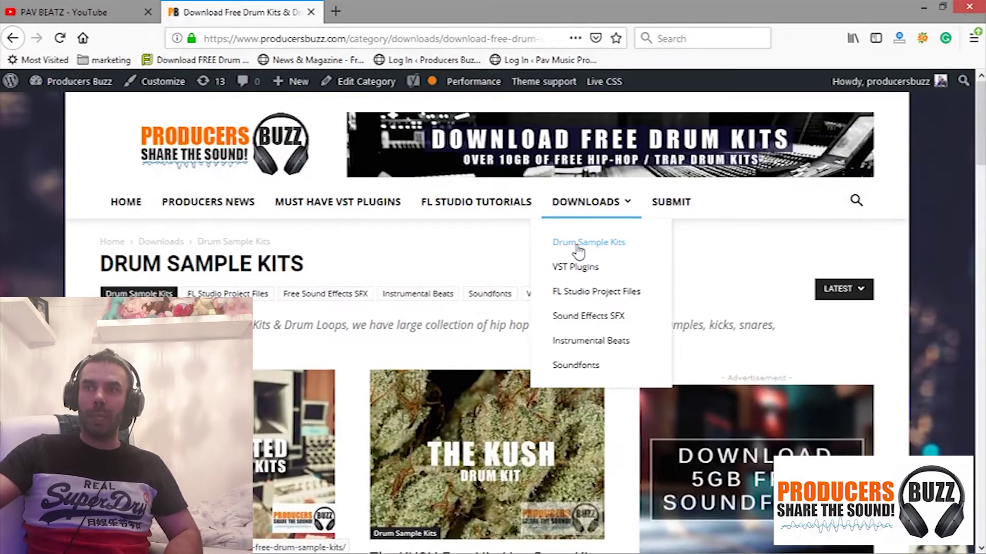
{"action": "scroll", "coordinate": [394, 355], "scroll_direction": "down", "scroll_amount": 15}
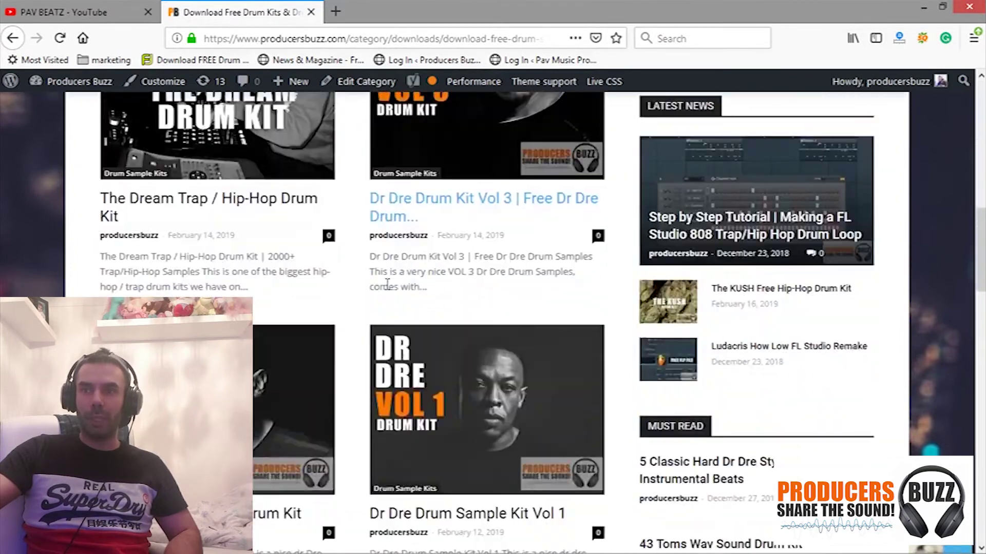
{"action": "scroll", "coordinate": [497, 281], "scroll_direction": "down", "scroll_amount": 2}
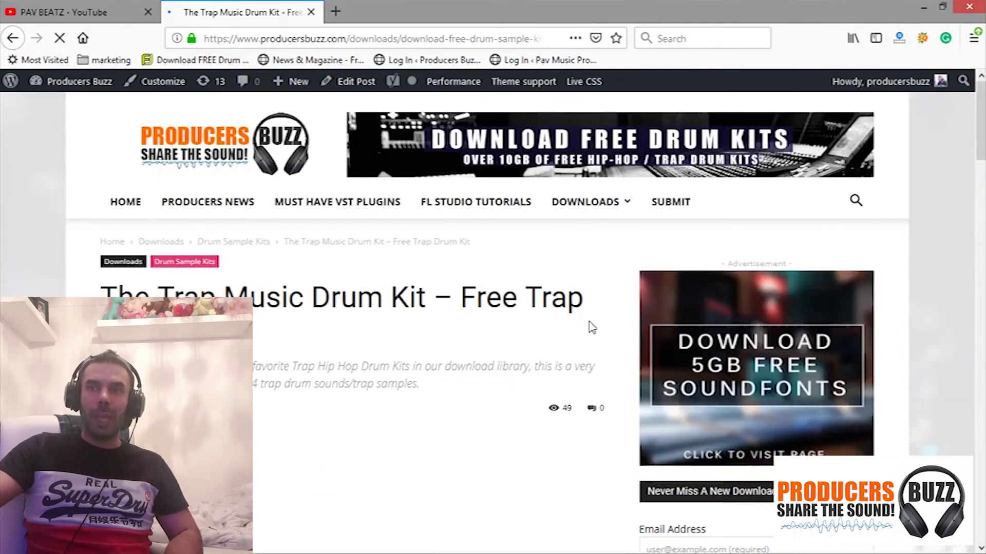
{"action": "scroll", "coordinate": [513, 287], "scroll_direction": "down", "scroll_amount": 10}
{"action": "scroll", "coordinate": [422, 245], "scroll_direction": "down", "scroll_amount": 10}
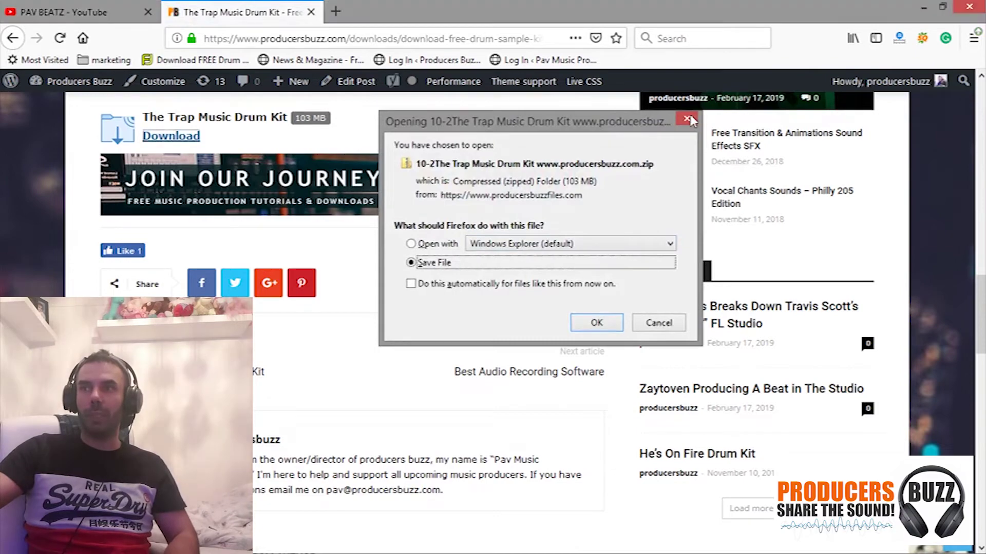
Step: Close the drum kit's download prompt and switch back to FL Studio
{"action": "left_click", "coordinate": [596, 322]}
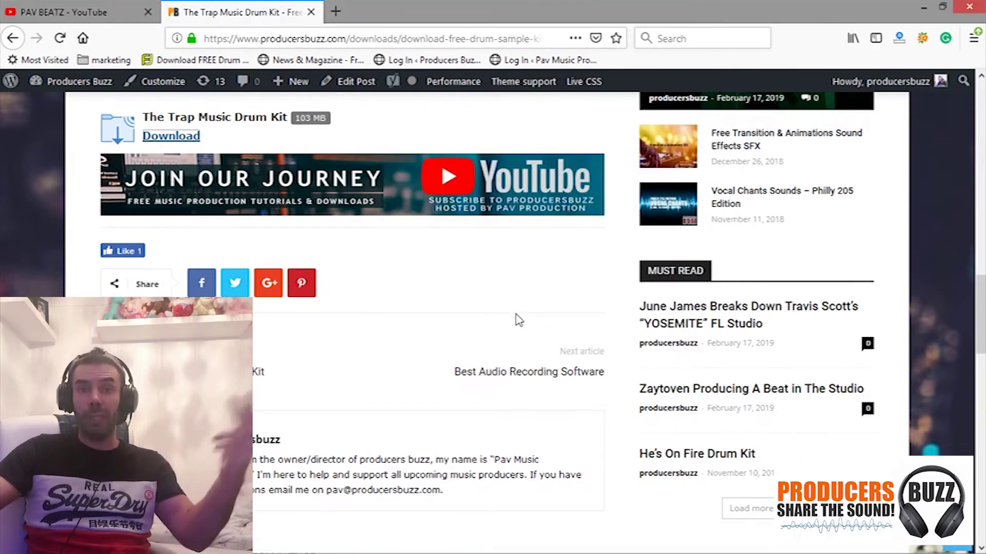
{"action": "scroll", "coordinate": [518, 319], "scroll_direction": "up", "scroll_amount": 15}
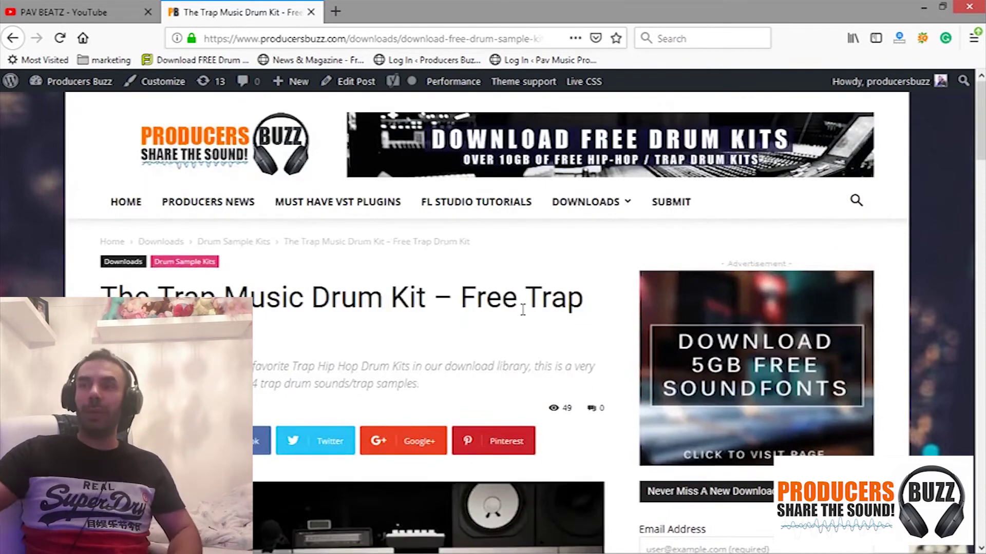
{"action": "left_click", "coordinate": [934, 7]}
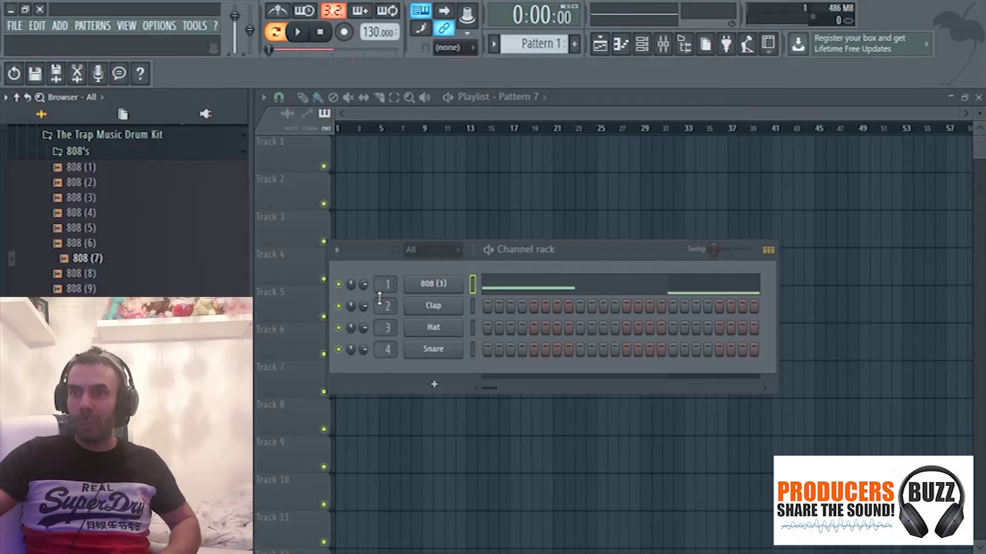
Step: Add Kick (4) from the drum kit's Kicks folder as a channel directly below the 808 and open its piano roll
{"action": "left_click", "coordinate": [102, 157]}
{"action": "left_click", "coordinate": [77, 268]}
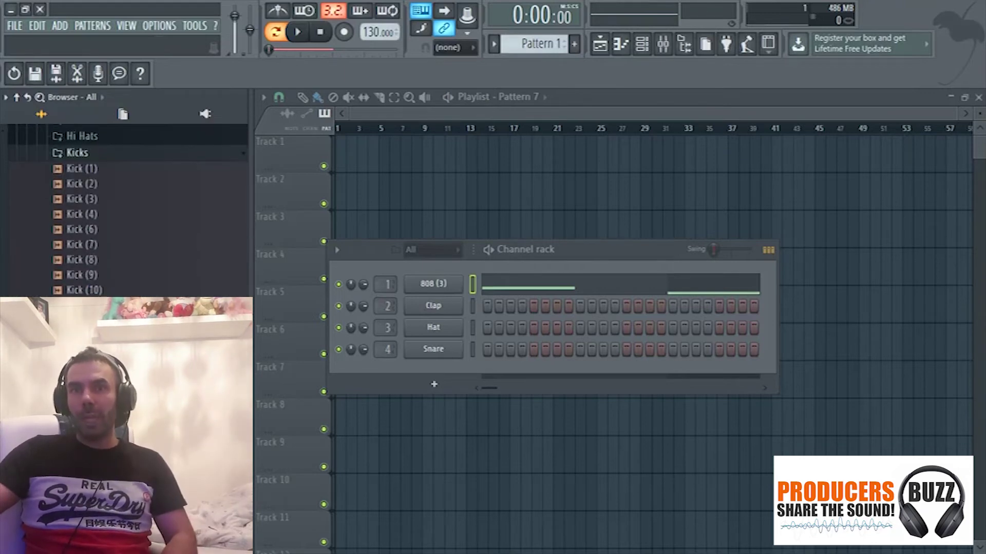
{"action": "left_click", "coordinate": [87, 214]}
{"action": "left_click_drag", "start_coordinate": [87, 218], "coordinate": [434, 303]}
{"action": "right_click", "coordinate": [464, 305]}
{"action": "left_click", "coordinate": [468, 307]}
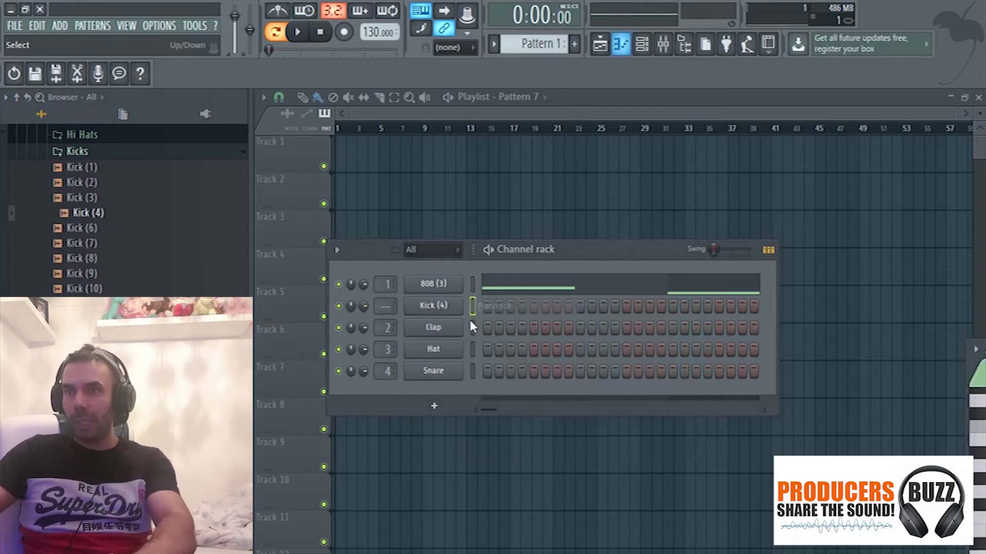
Step: Draw a C4 kick at the start of bar 1, removing the two trial hits around bar 2, and close the piano roll
{"action": "left_click_drag", "start_coordinate": [313, 283], "coordinate": [306, 379]}
{"action": "left_click", "coordinate": [354, 370]}
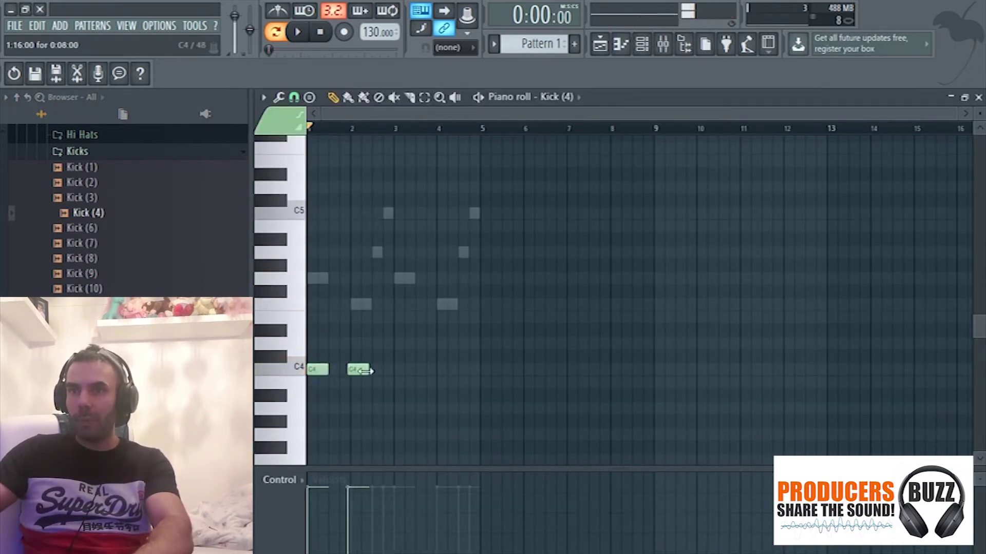
{"action": "key", "text": "space"}
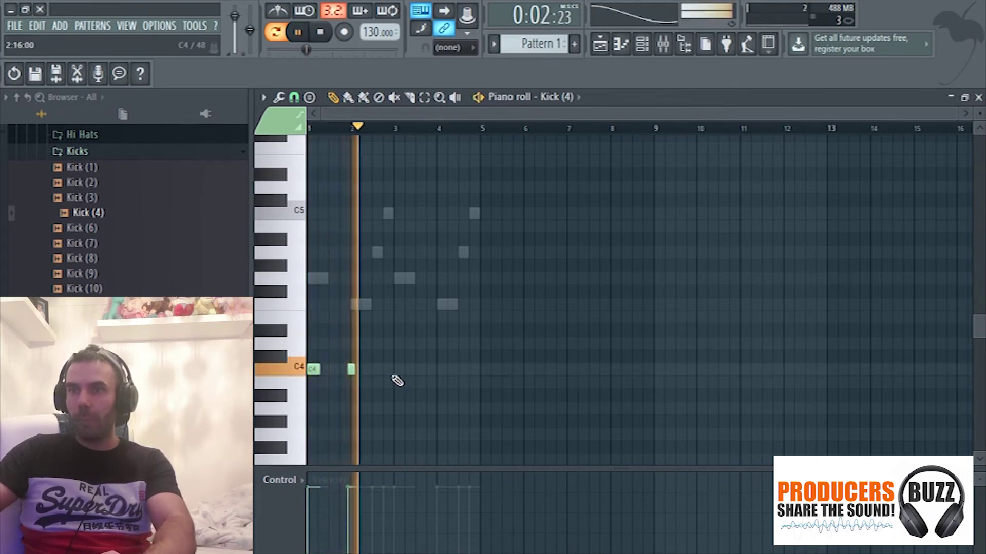
{"action": "key", "text": "space"}
{"action": "left_click", "coordinate": [375, 372]}
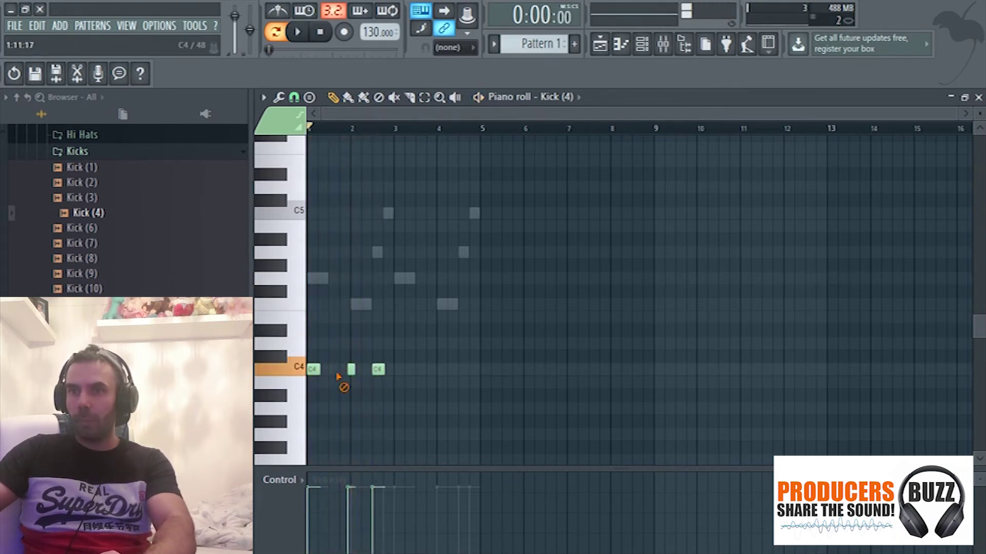
{"action": "right_click", "coordinate": [351, 370]}
{"action": "right_click", "coordinate": [378, 369]}
{"action": "left_click", "coordinate": [952, 97]}
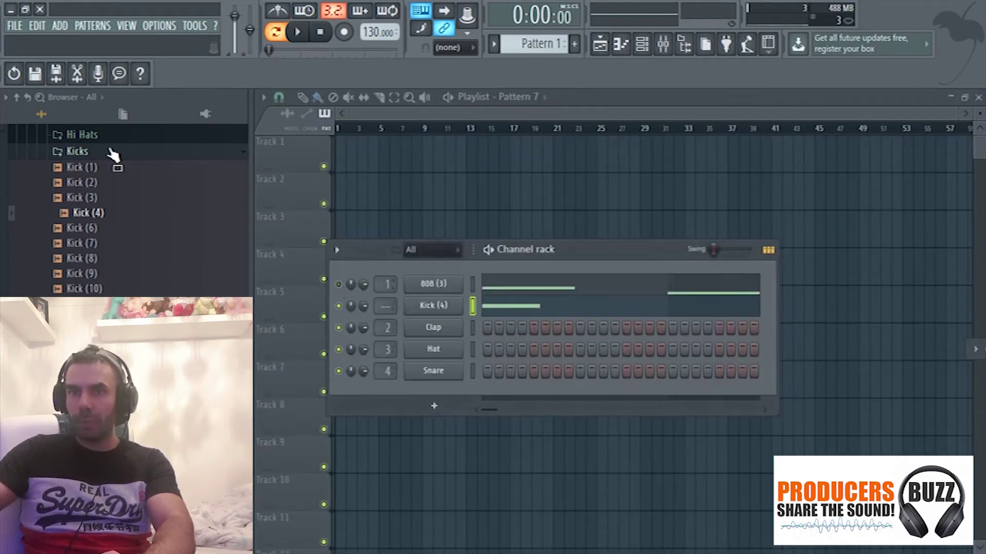
Step: Audition Kick (6) through Kick (8) and replace the Kick (4) channel's sample with Kick (8)
{"action": "left_click", "coordinate": [92, 227]}
{"action": "left_click", "coordinate": [91, 244]}
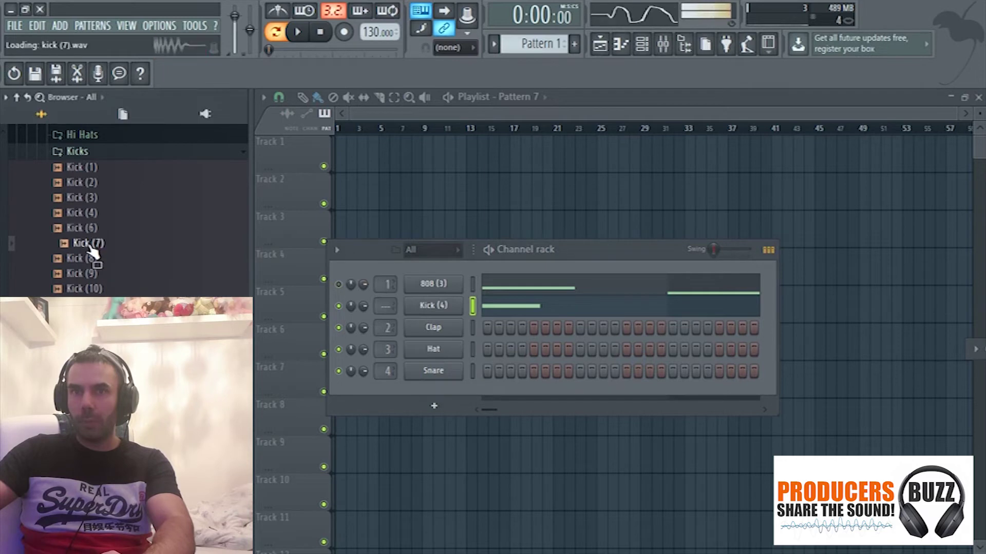
{"action": "left_click", "coordinate": [89, 258]}
{"action": "left_click_drag", "start_coordinate": [89, 258], "coordinate": [433, 306]}
Step: Audition Snare (9) down to Snare (5) in the kit's Snares folder and load Snare (5) onto the Clap channel
{"action": "left_click", "coordinate": [78, 151]}
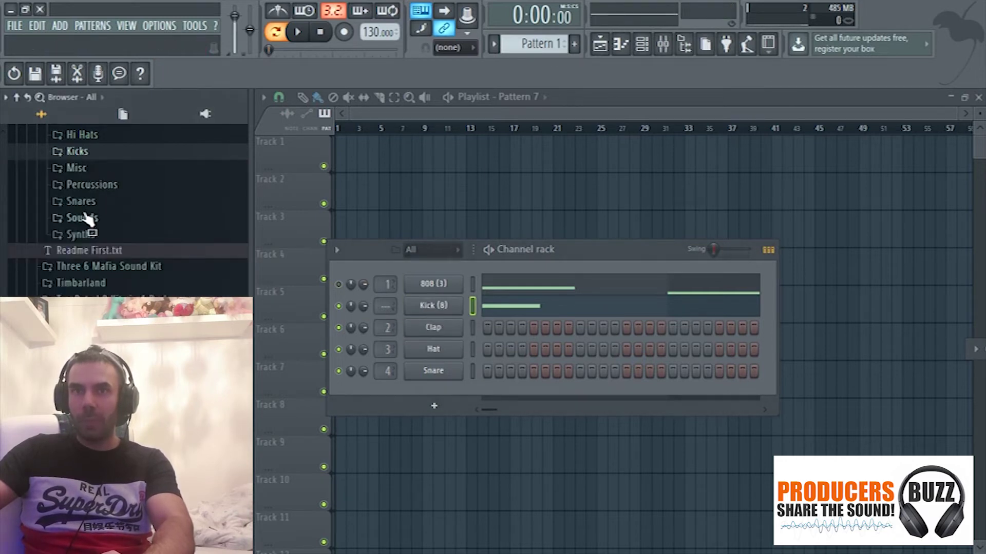
{"action": "left_click", "coordinate": [87, 203]}
{"action": "left_click", "coordinate": [88, 269]}
{"action": "left_click", "coordinate": [89, 253]}
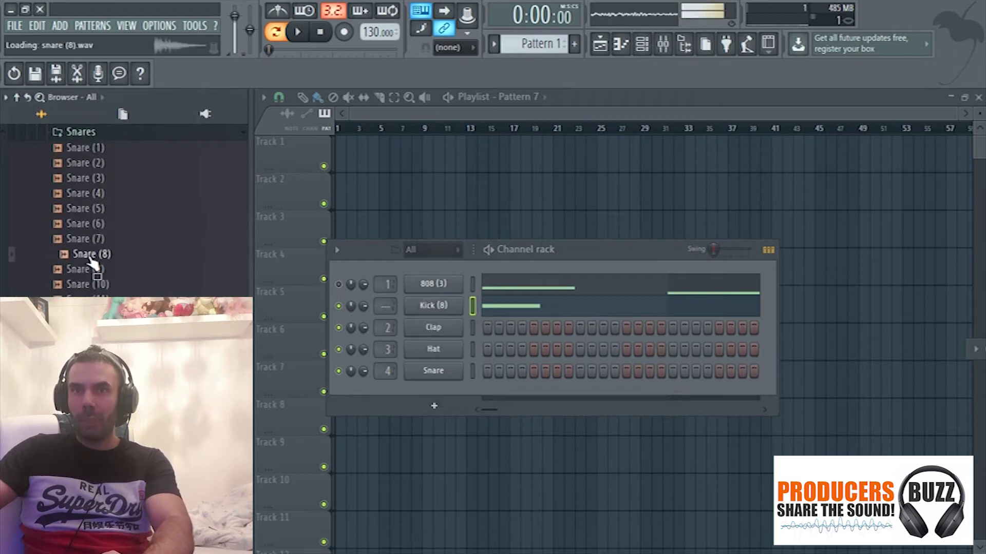
{"action": "left_click", "coordinate": [93, 238]}
{"action": "left_click", "coordinate": [90, 224]}
{"action": "left_click", "coordinate": [89, 210]}
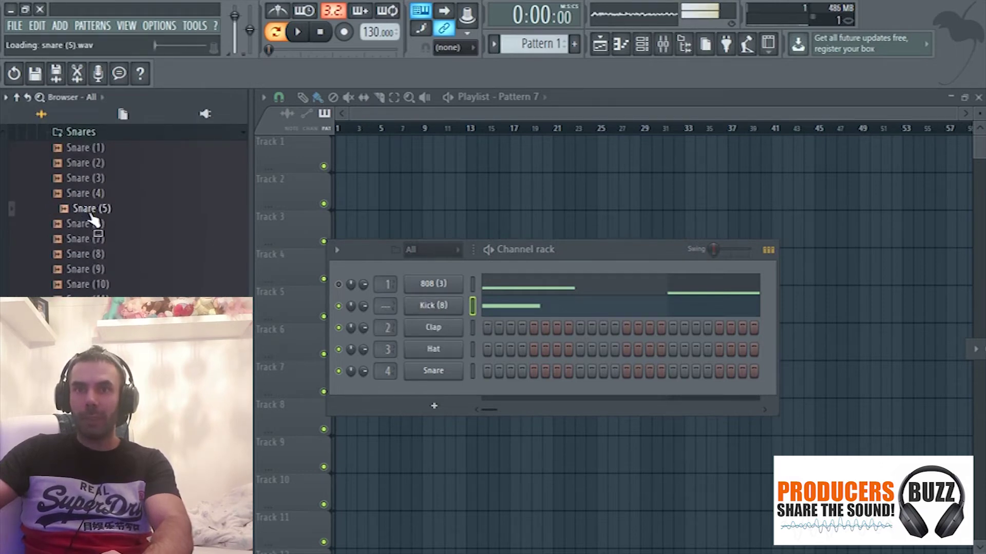
{"action": "left_click_drag", "start_coordinate": [93, 218], "coordinate": [463, 331]}
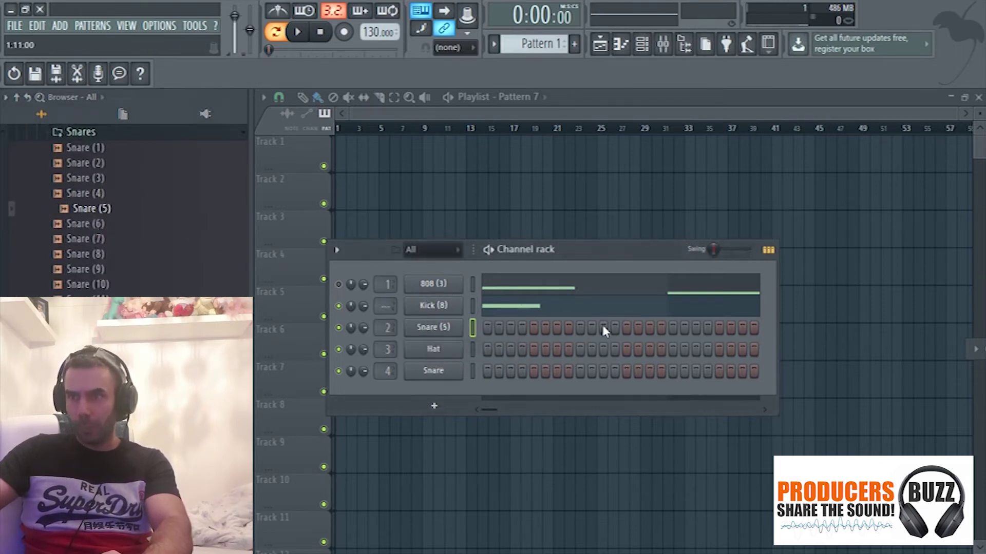
Step: Set the tempo to 176 BPM and place snare hits on steps 9 and 25, widening the channel rack to reach bar 2
{"action": "left_click_drag", "start_coordinate": [376, 34], "coordinate": [376, 20]}
{"action": "left_click", "coordinate": [509, 323]}
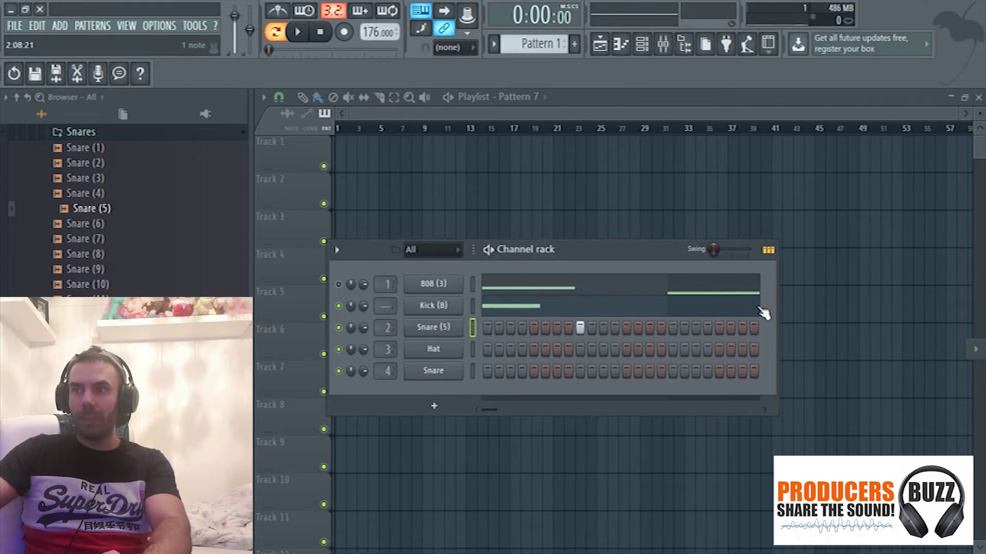
{"action": "left_click_drag", "start_coordinate": [778, 306], "coordinate": [903, 325]}
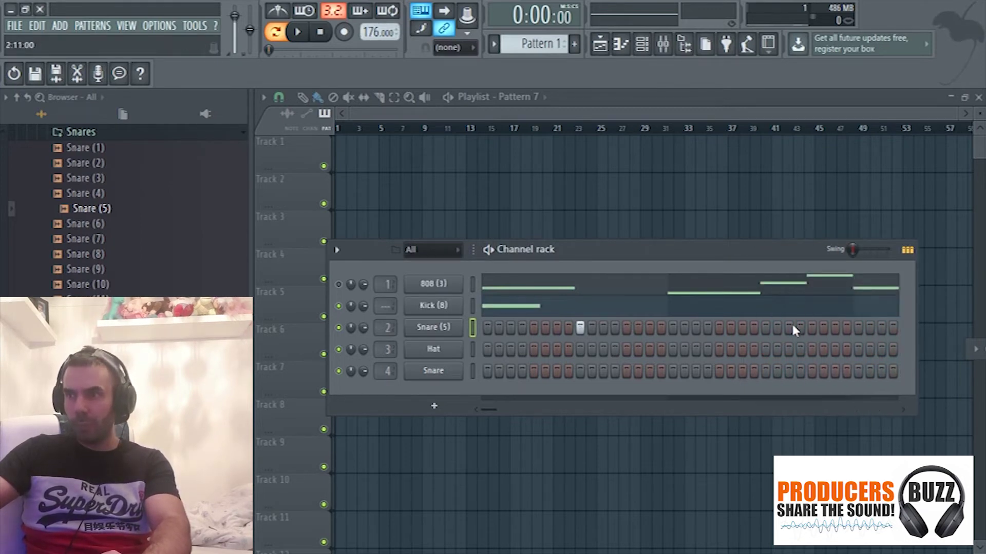
{"action": "key", "text": "space"}
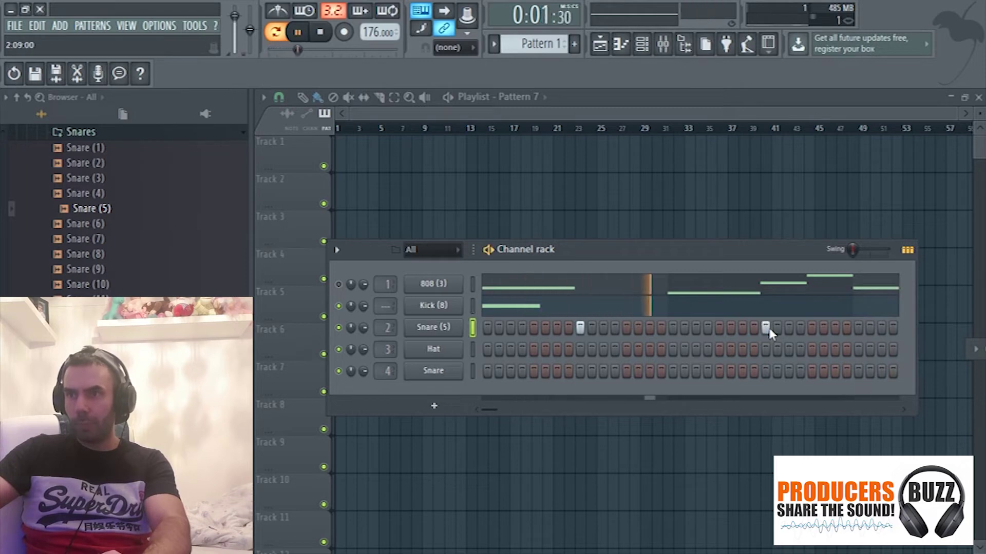
{"action": "key", "text": "space"}
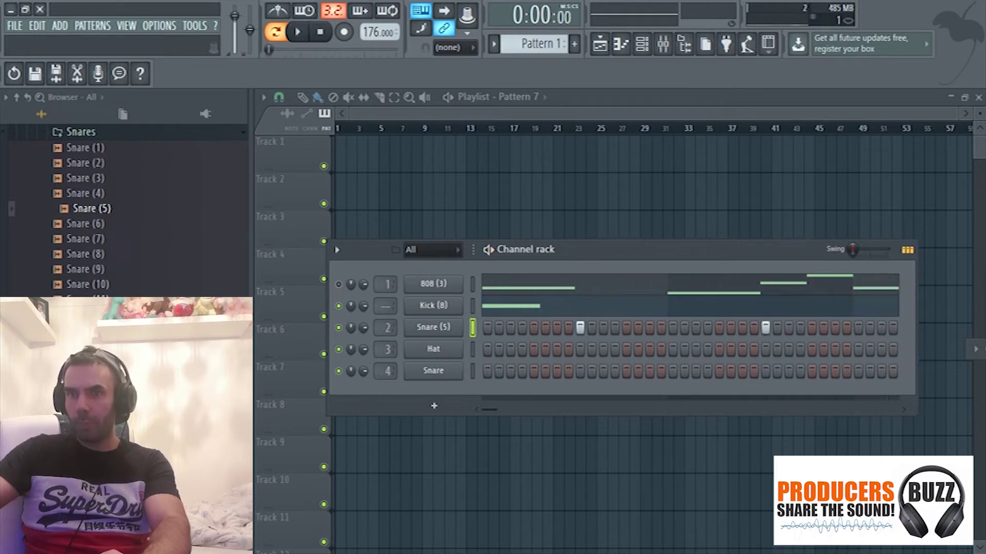
Step: Replace the Snare (5) sample with Snare (9) and play the pattern
{"action": "left_click", "coordinate": [101, 271]}
{"action": "left_click_drag", "start_coordinate": [106, 275], "coordinate": [434, 327]}
{"action": "key", "text": "space"}
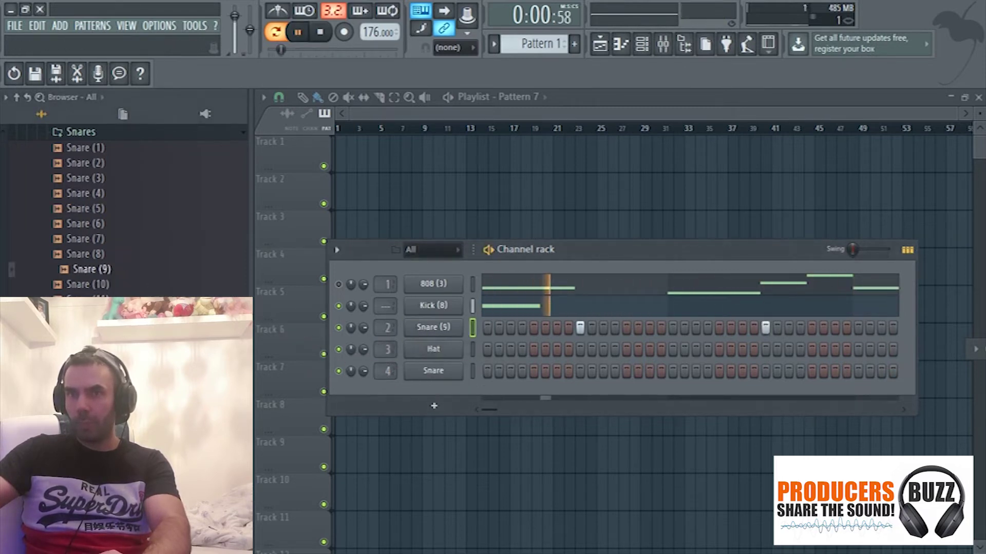
Step: Open the Snare (9) channel's sampler settings, reset its channel pitch, and check the result in playback
{"action": "left_click", "coordinate": [434, 327]}
{"action": "key", "text": "space"}
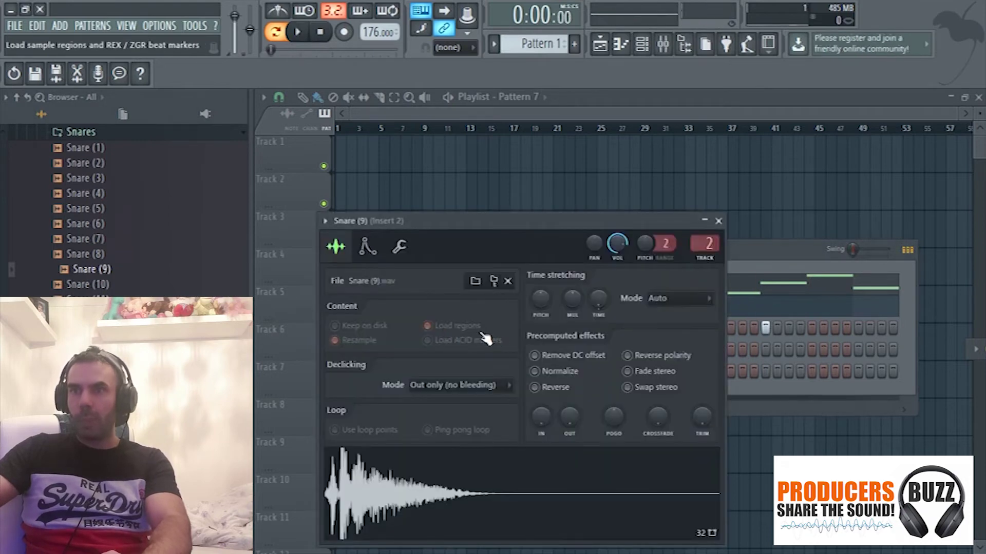
{"action": "left_click_drag", "start_coordinate": [433, 219], "coordinate": [434, 148]}
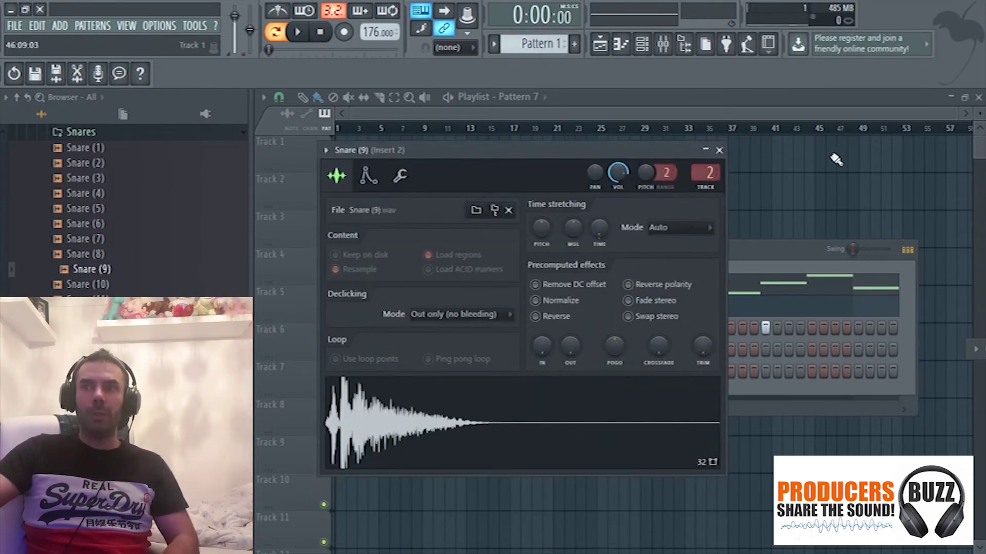
{"action": "right_click", "coordinate": [677, 172]}
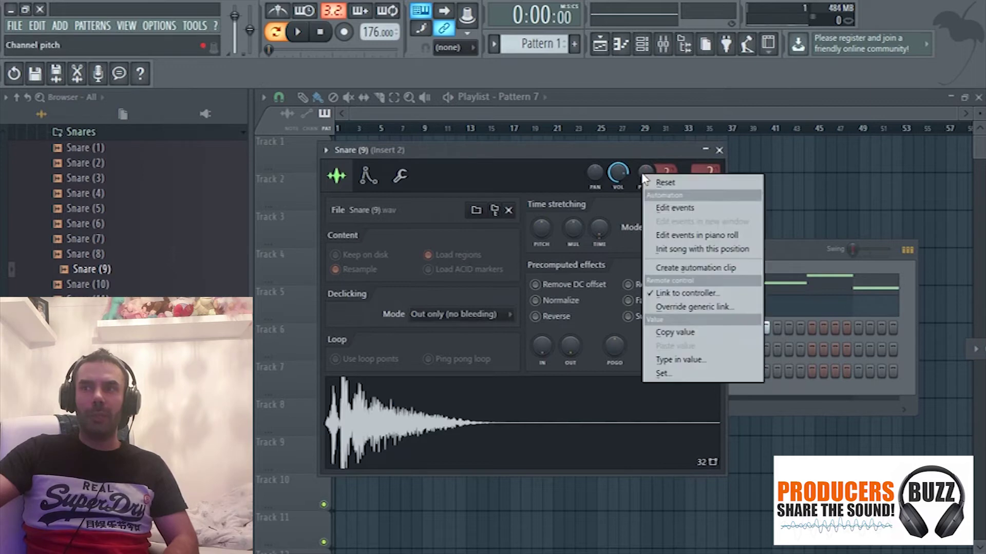
{"action": "left_click", "coordinate": [666, 185]}
{"action": "key", "text": "space"}
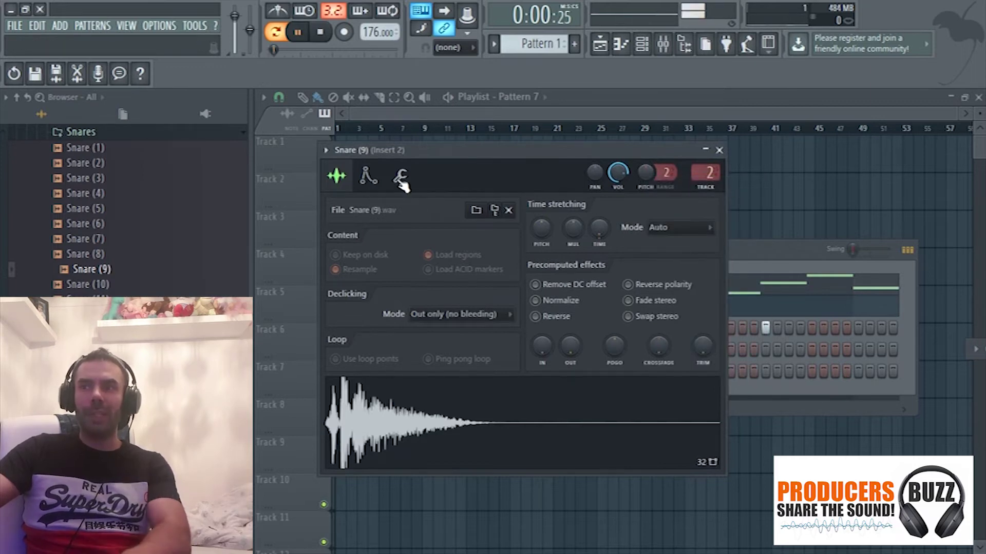
{"action": "key", "text": "space"}
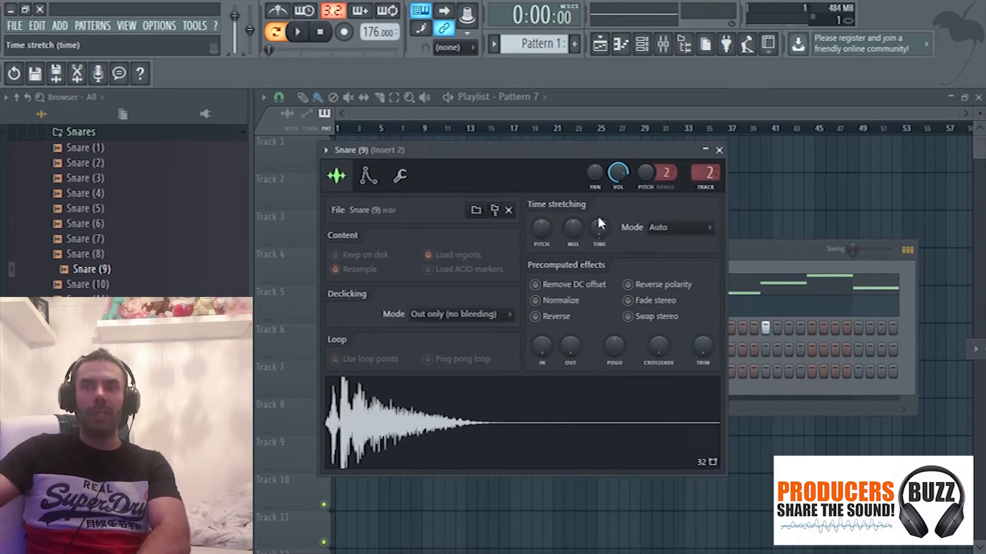
Step: Enable Snare (9)'s volume envelope with attack, decay, sustain and release at minimum, test it in playback, and close the channel settings
{"action": "left_click", "coordinate": [374, 179]}
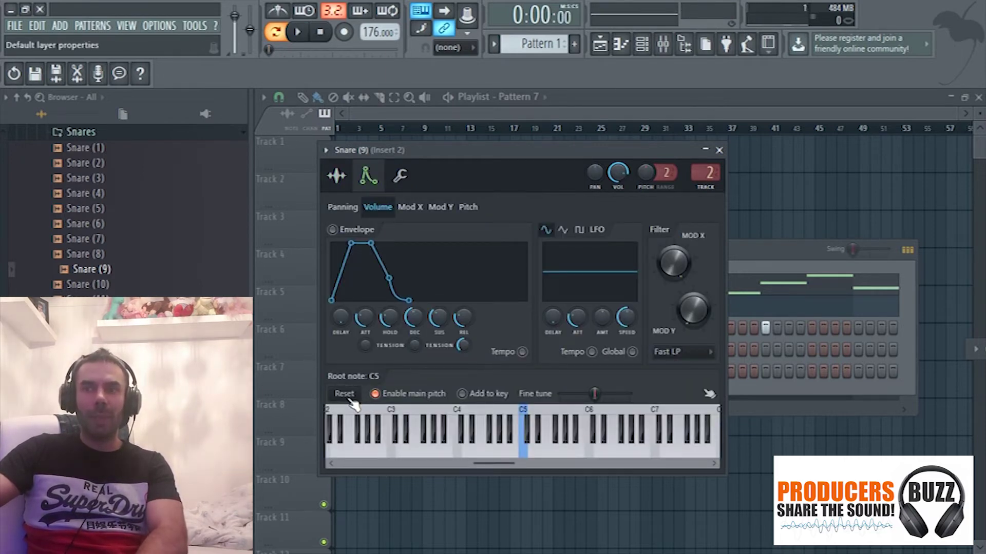
{"action": "key", "text": "space"}
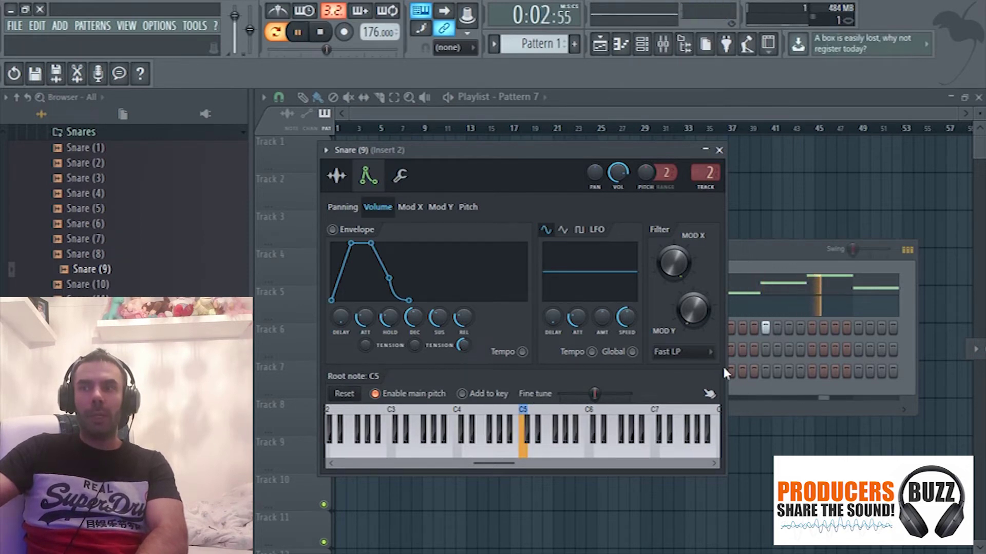
{"action": "key", "text": "space"}
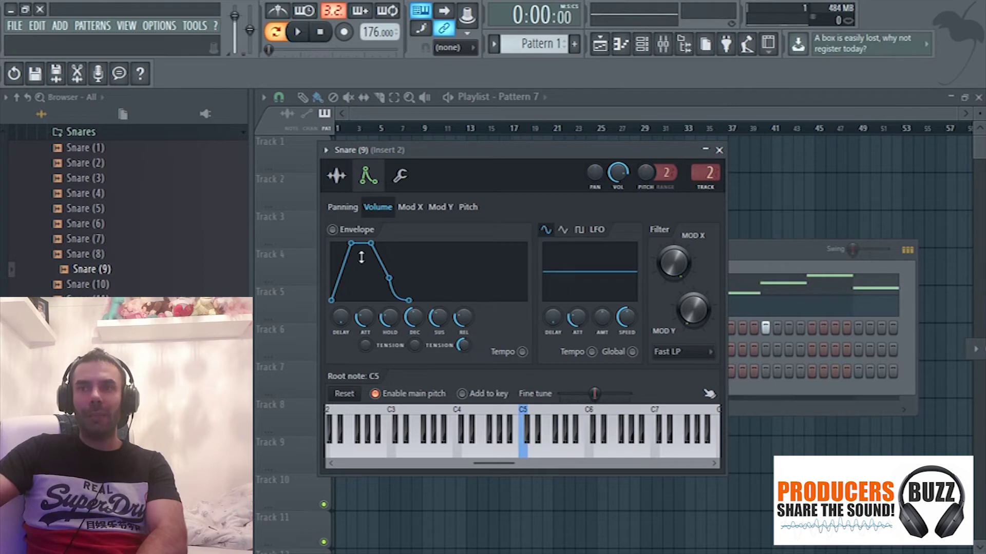
{"action": "left_click_drag", "start_coordinate": [351, 244], "coordinate": [331, 243]}
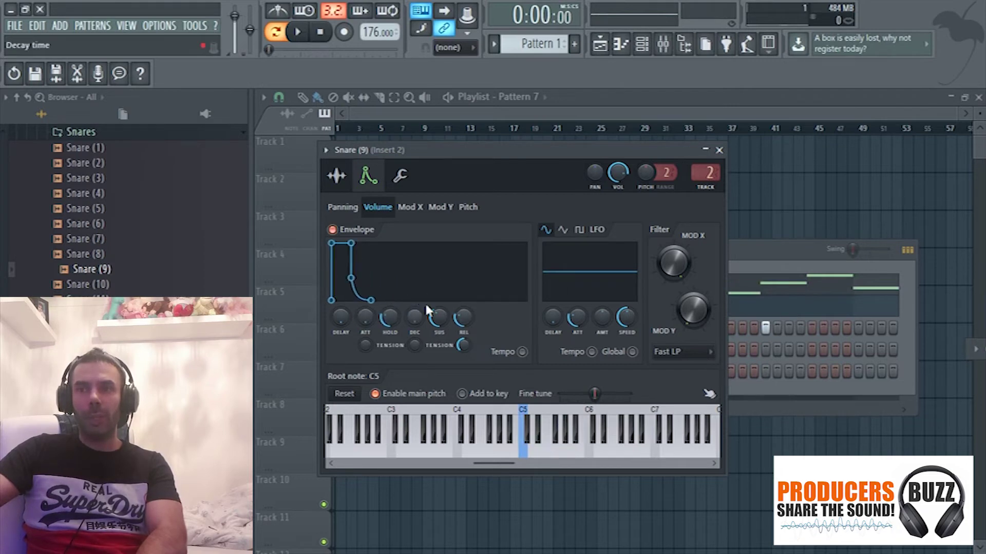
{"action": "key", "text": "space"}
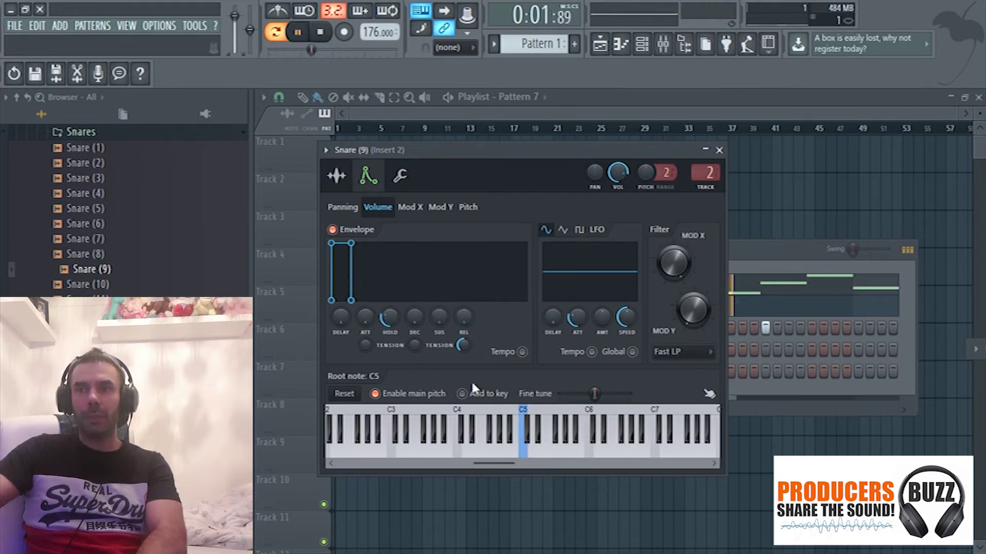
{"action": "key", "text": "space"}
{"action": "left_click", "coordinate": [347, 209]}
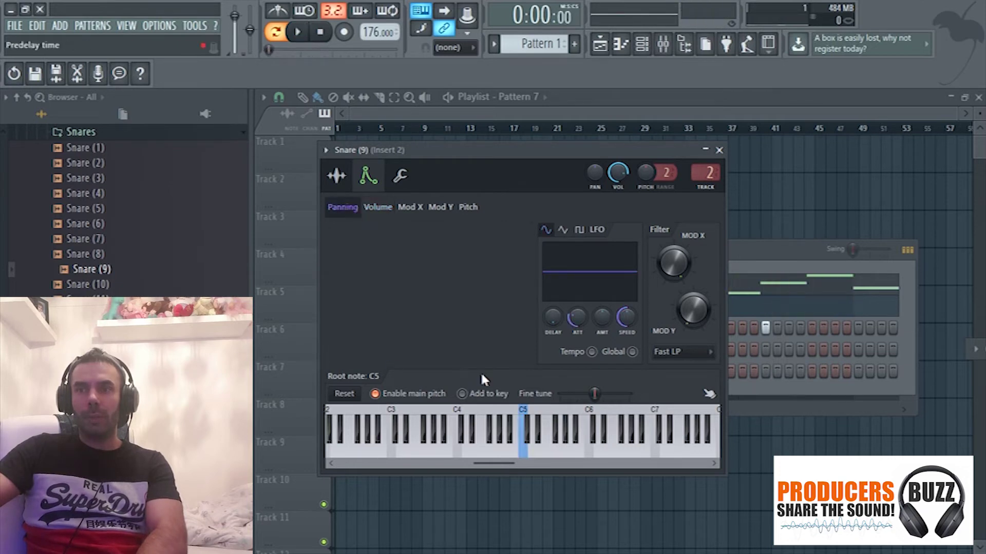
{"action": "left_click", "coordinate": [719, 150]}
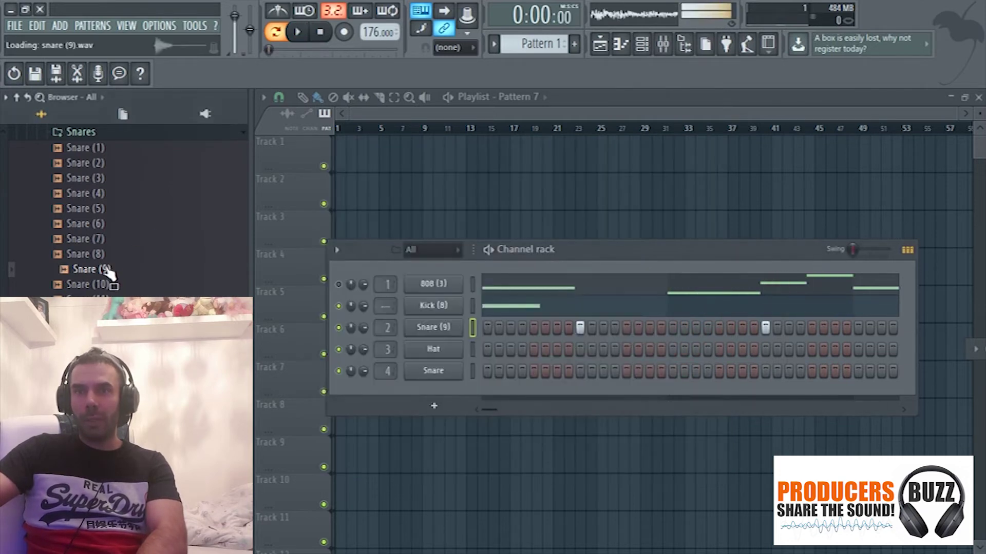
Step: Add Snare (9) as a new channel with hits on steps 9 and 25, and delete the original Snare (9) channel
{"action": "left_click_drag", "start_coordinate": [135, 269], "coordinate": [450, 338]}
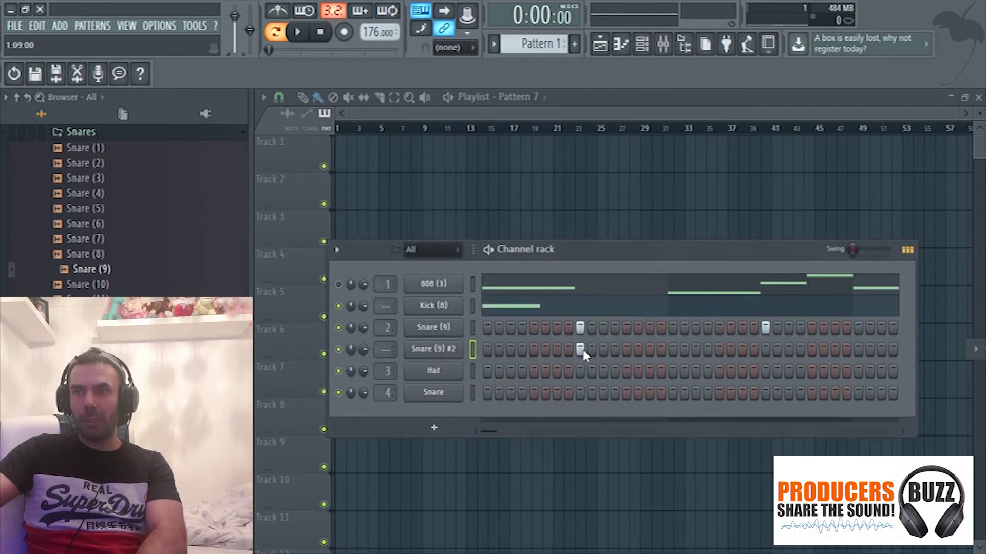
{"action": "right_click", "coordinate": [440, 331]}
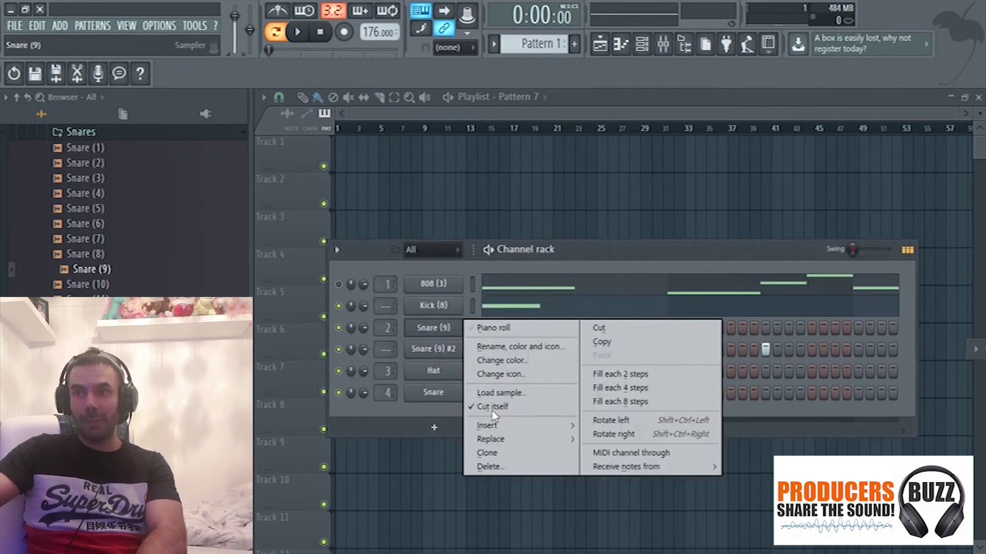
{"action": "left_click", "coordinate": [486, 467]}
{"action": "left_click", "coordinate": [560, 326]}
Step: Play the pattern and inspect the Snare (9) #2 channel's sampler and volume envelope settings
{"action": "key", "text": "space"}
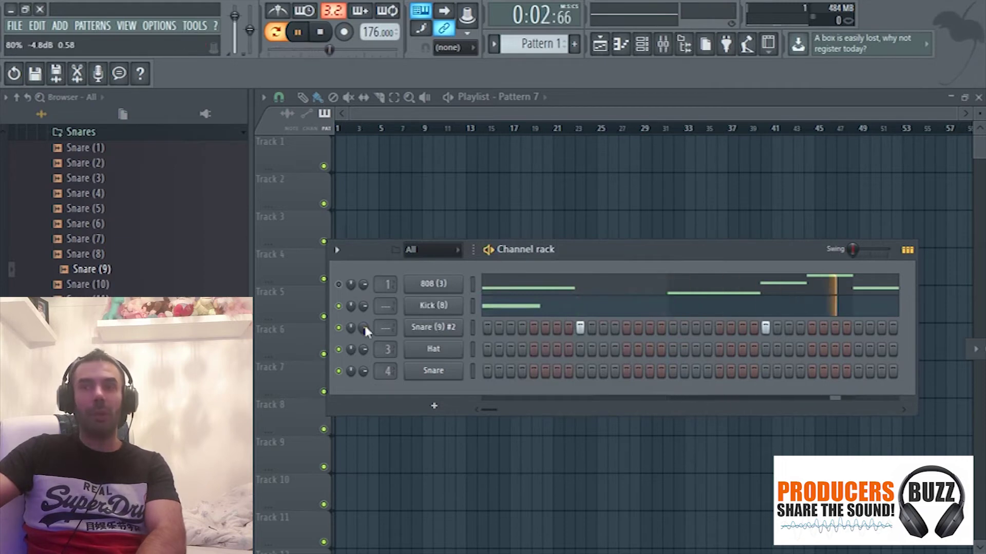
{"action": "left_click", "coordinate": [433, 328]}
{"action": "key", "text": "space"}
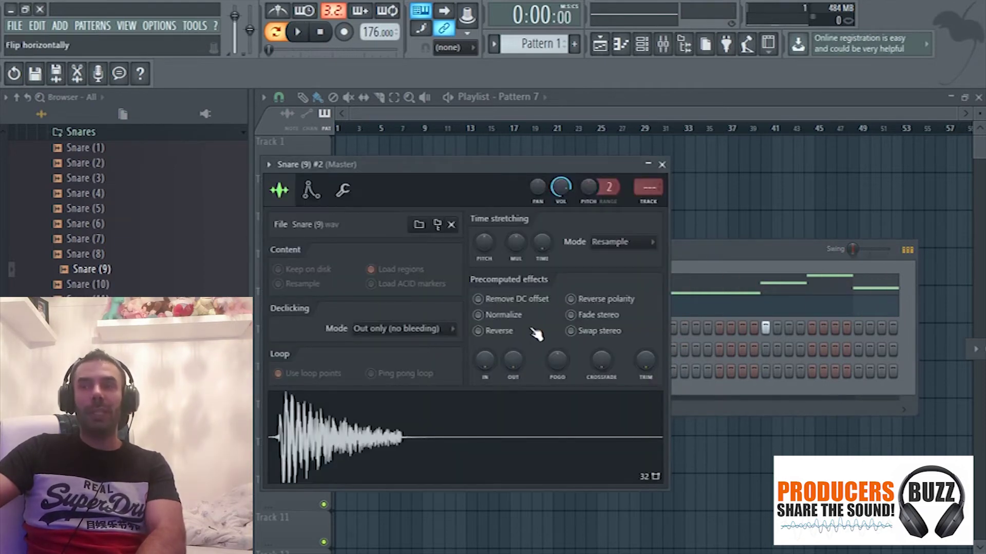
{"action": "left_click", "coordinate": [621, 244]}
{"action": "left_click", "coordinate": [624, 247]}
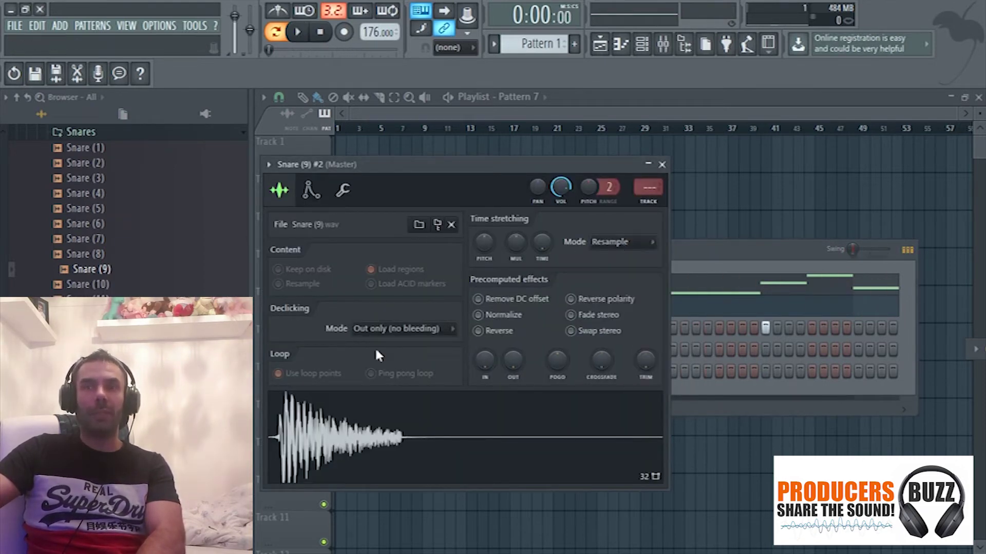
{"action": "left_click", "coordinate": [310, 190]}
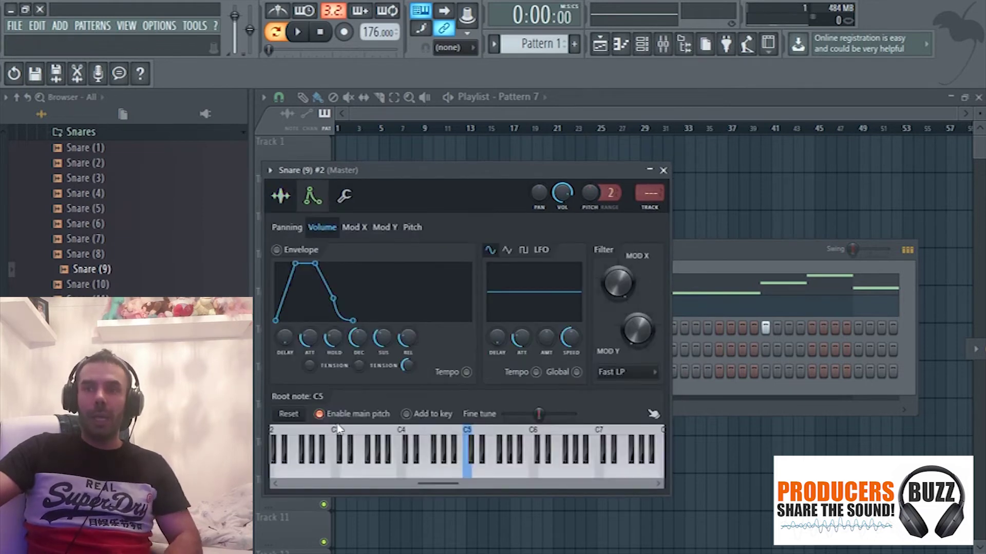
{"action": "left_click", "coordinate": [664, 171]}
{"action": "key", "text": "space"}
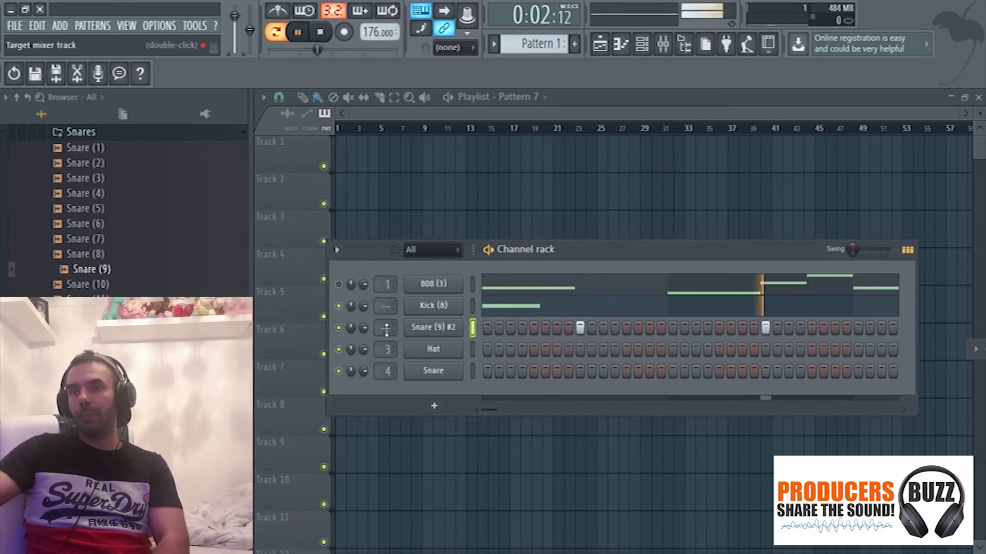
Step: Set the Snare (9) #2 channel volume to 79% and check the level in playback
{"action": "left_click_drag", "start_coordinate": [364, 328], "coordinate": [364, 323]}
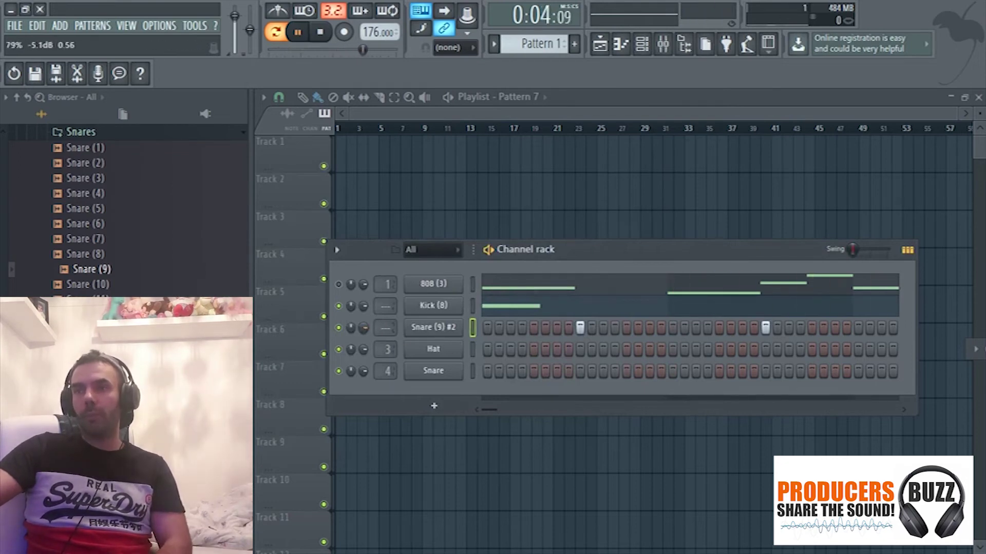
{"action": "key", "text": "space"}
{"action": "key", "text": "n"}
{"action": "key", "text": "space"}
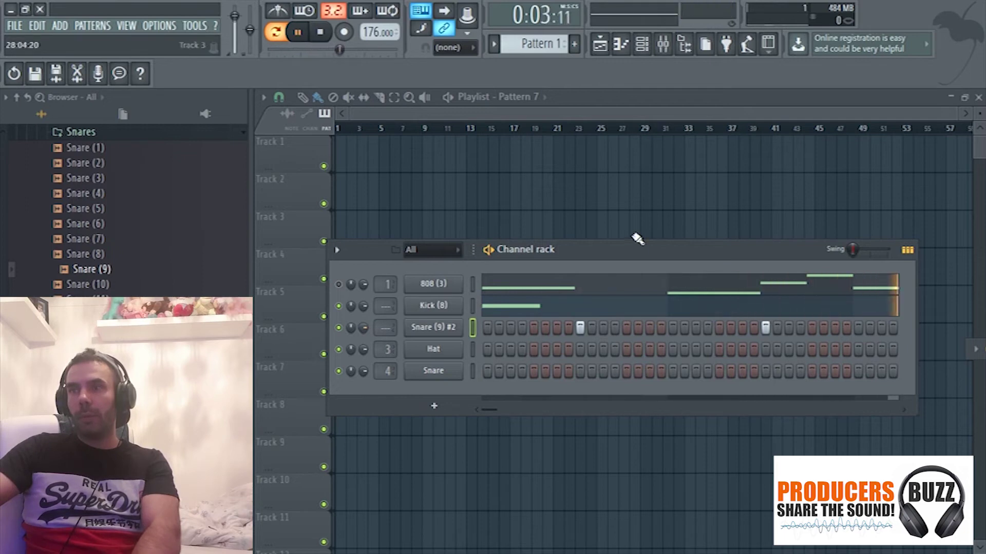
{"action": "key", "text": "space"}
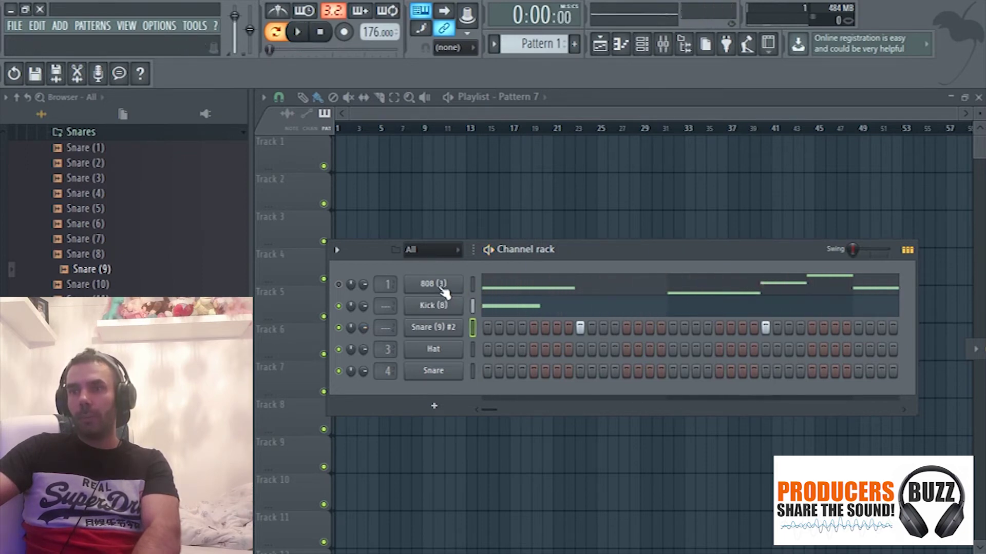
Step: Cut the existing notes from the 808 (3) and Kick (8) channels
{"action": "right_click", "coordinate": [449, 286]}
{"action": "left_click", "coordinate": [600, 285]}
{"action": "key", "text": "space"}
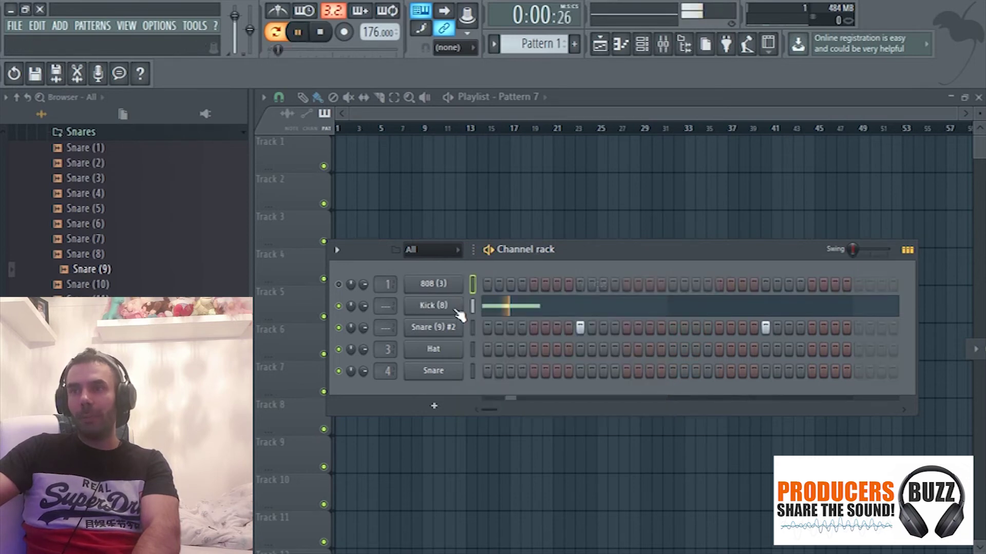
{"action": "right_click", "coordinate": [455, 308]}
{"action": "left_click", "coordinate": [598, 307]}
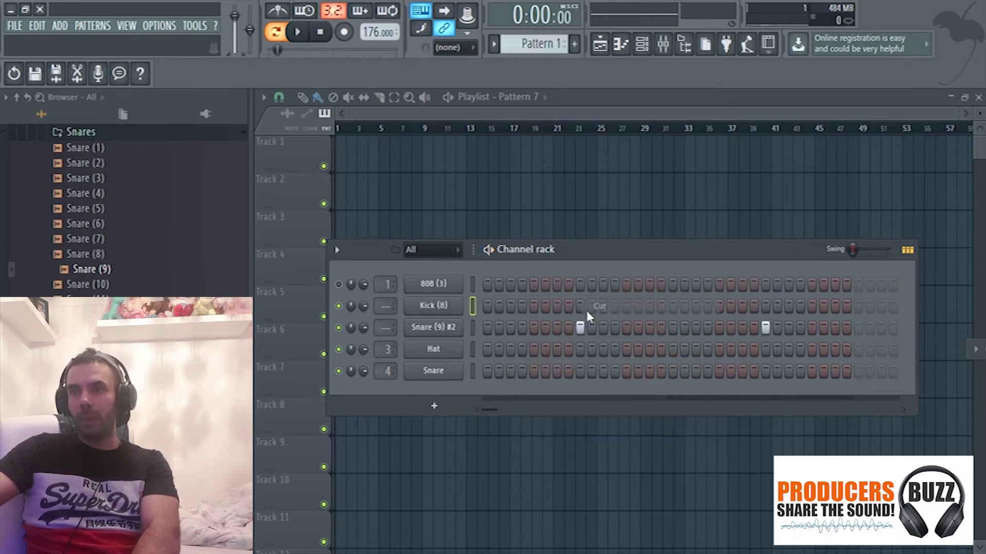
Step: Program Kick (8) hits on steps 1, 15, 21 and 29, checking the rhythm in playback
{"action": "key", "text": "space"}
{"action": "left_click", "coordinate": [486, 307]}
{"action": "left_click", "coordinate": [628, 305]}
{"action": "key", "text": "space"}
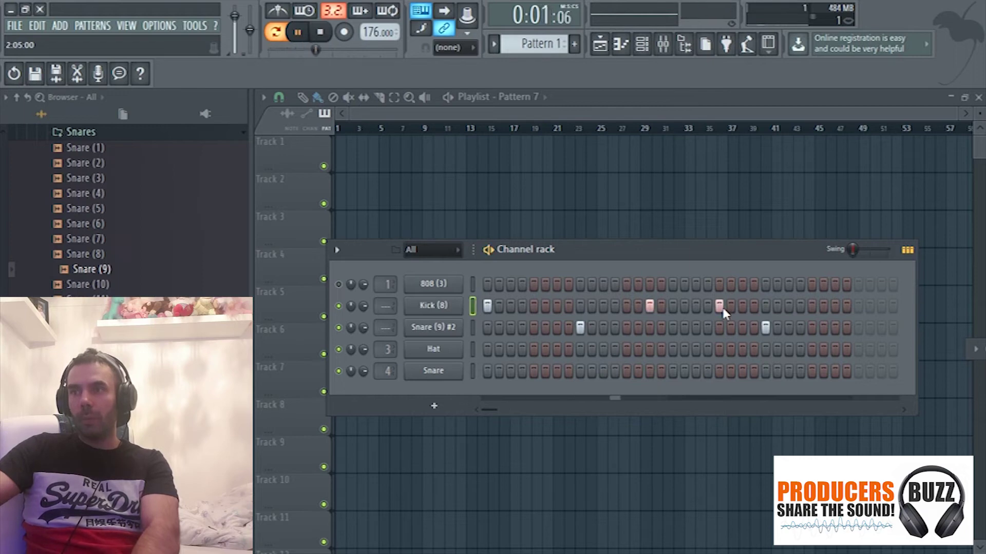
{"action": "left_click", "coordinate": [814, 307]}
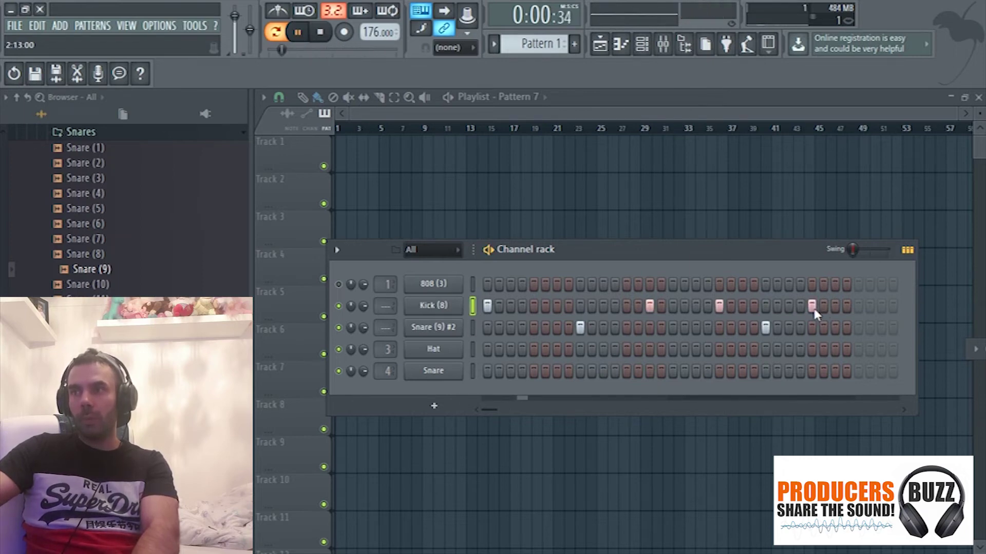
{"action": "key", "text": "space"}
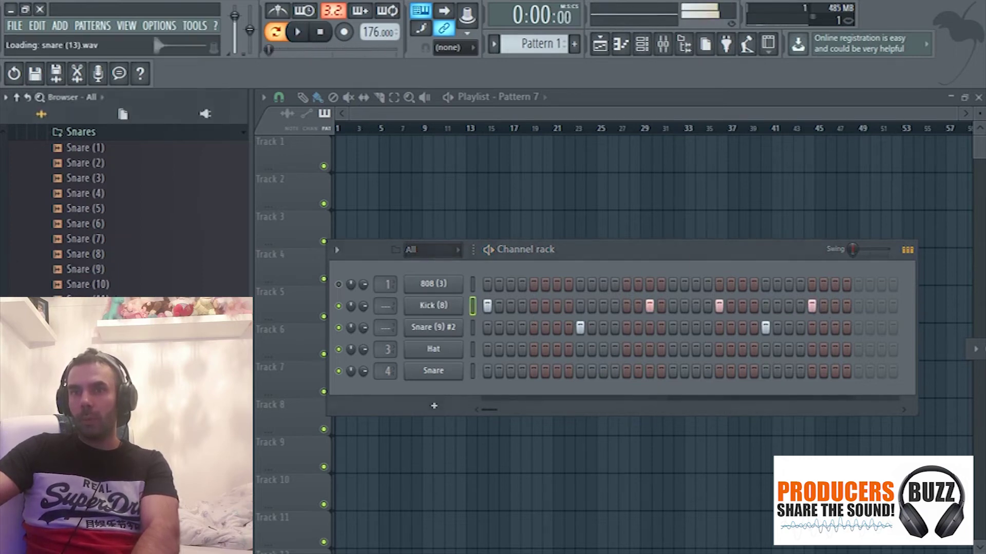
Step: Add Snare (13) as a new channel with hits on steps 9 and 25, and raise the swing slightly
{"action": "left_click_drag", "start_coordinate": [445, 336], "coordinate": [445, 335]}
{"action": "key", "text": "space"}
{"action": "left_click", "coordinate": [580, 350]}
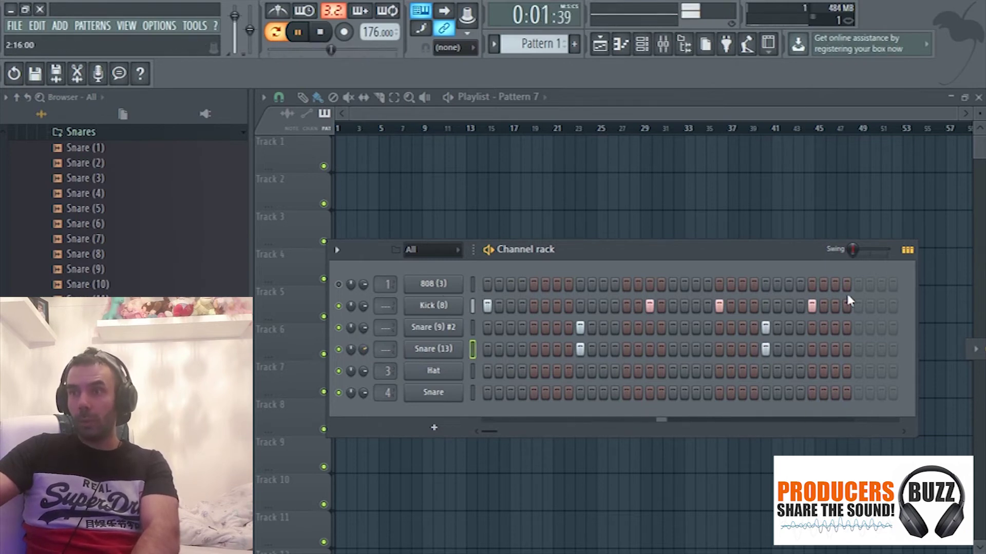
{"action": "left_click_drag", "start_coordinate": [852, 250], "coordinate": [854, 250]}
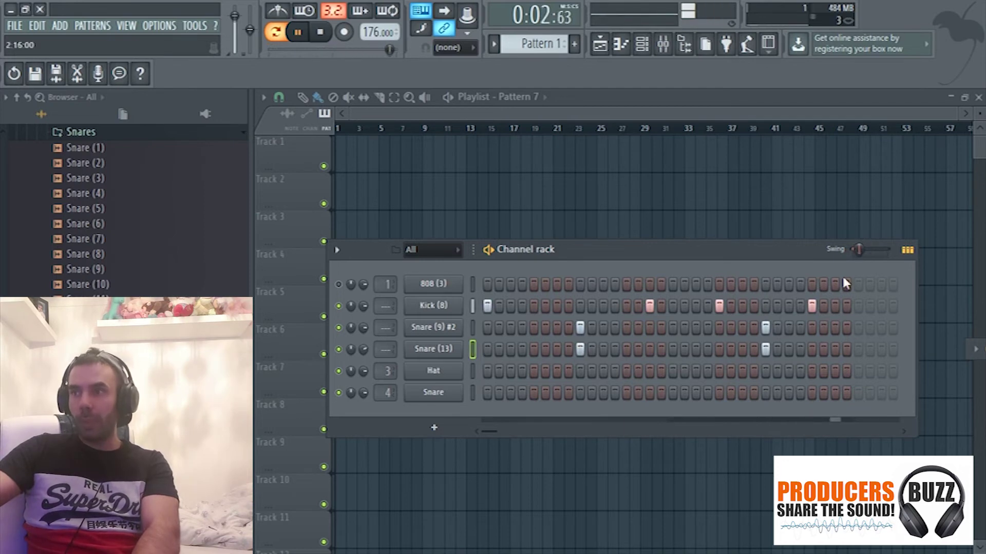
Step: Test alternative positions for the final Kick (8) hit during playback and place it on step 27
{"action": "left_click", "coordinate": [812, 307]}
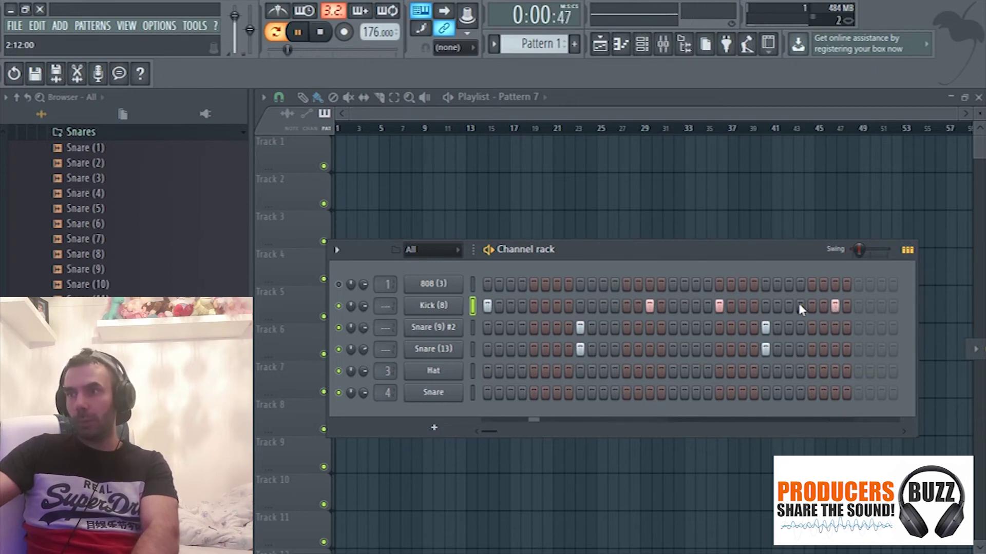
{"action": "left_click", "coordinate": [801, 306]}
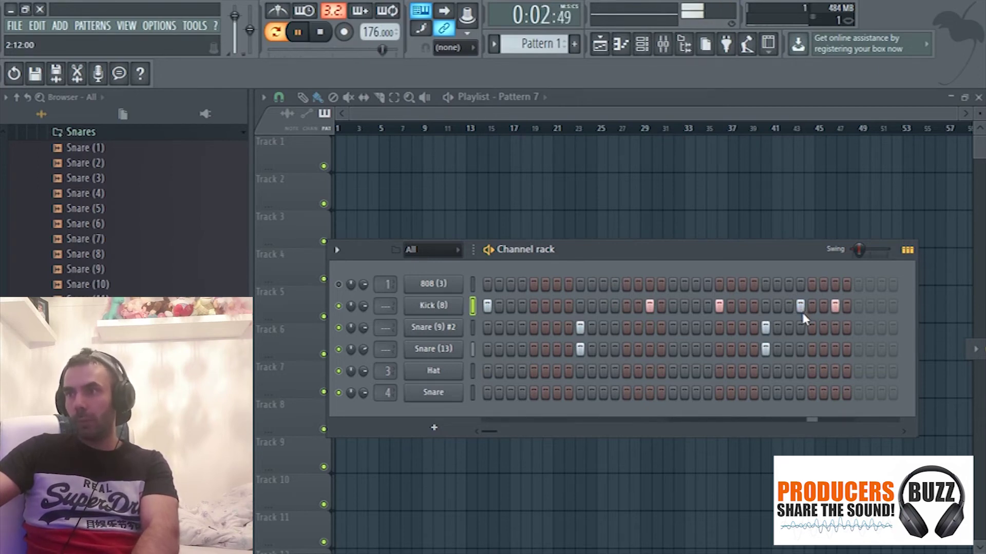
{"action": "left_click", "coordinate": [801, 307]}
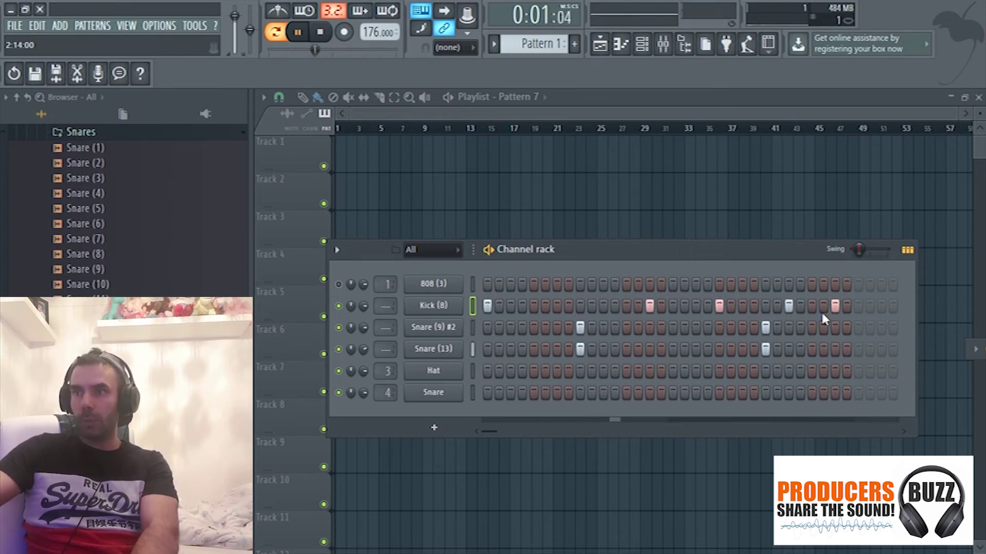
{"action": "left_click", "coordinate": [787, 306]}
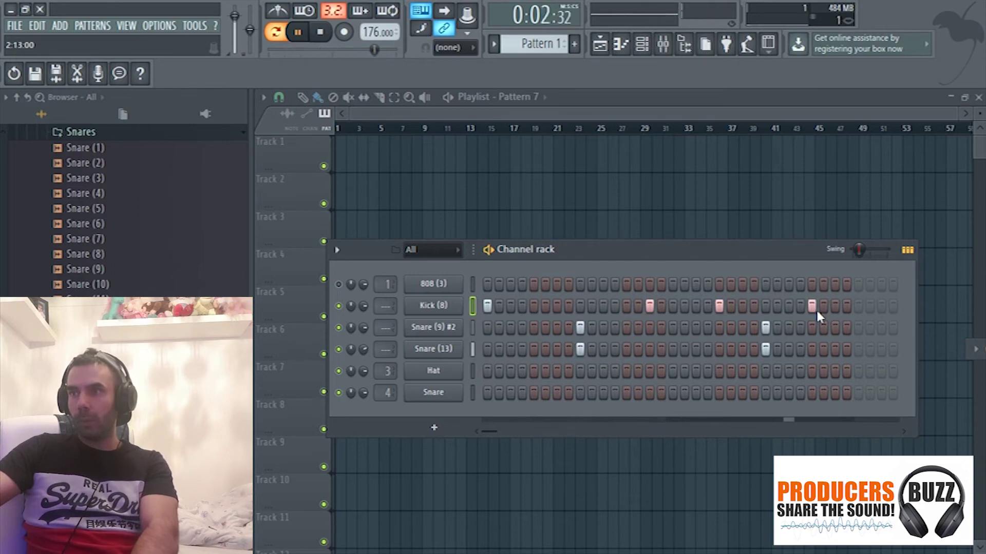
{"action": "left_click", "coordinate": [834, 306]}
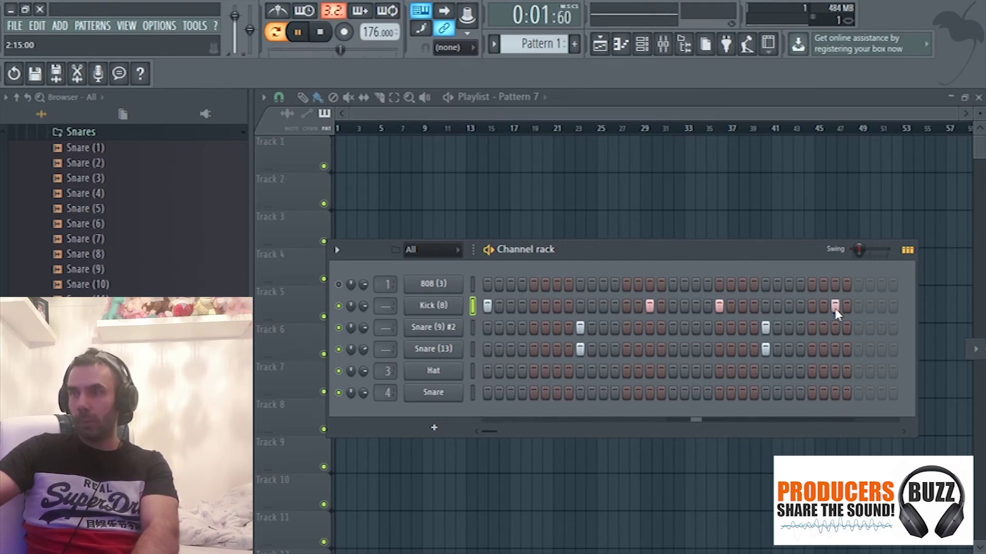
{"action": "left_click", "coordinate": [834, 306]}
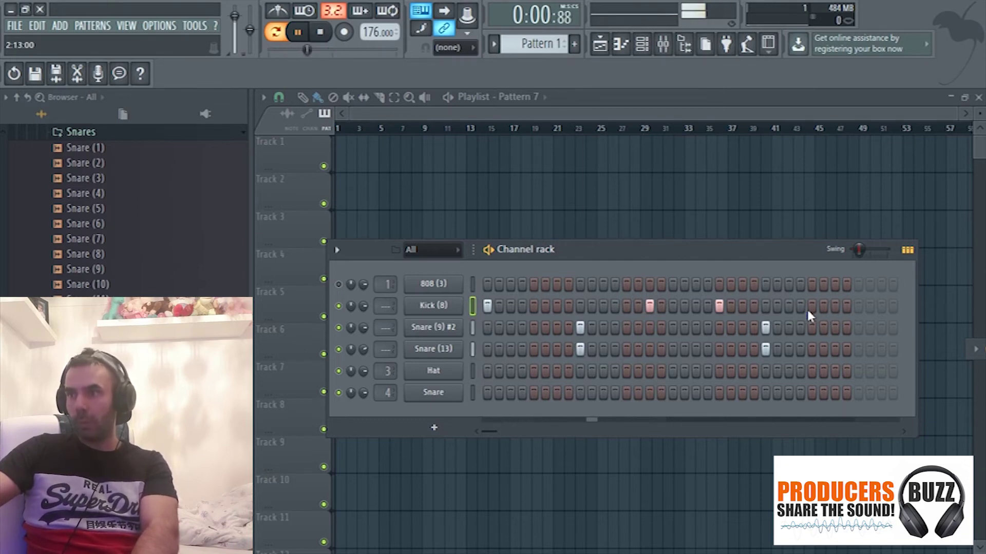
{"action": "left_click", "coordinate": [788, 307]}
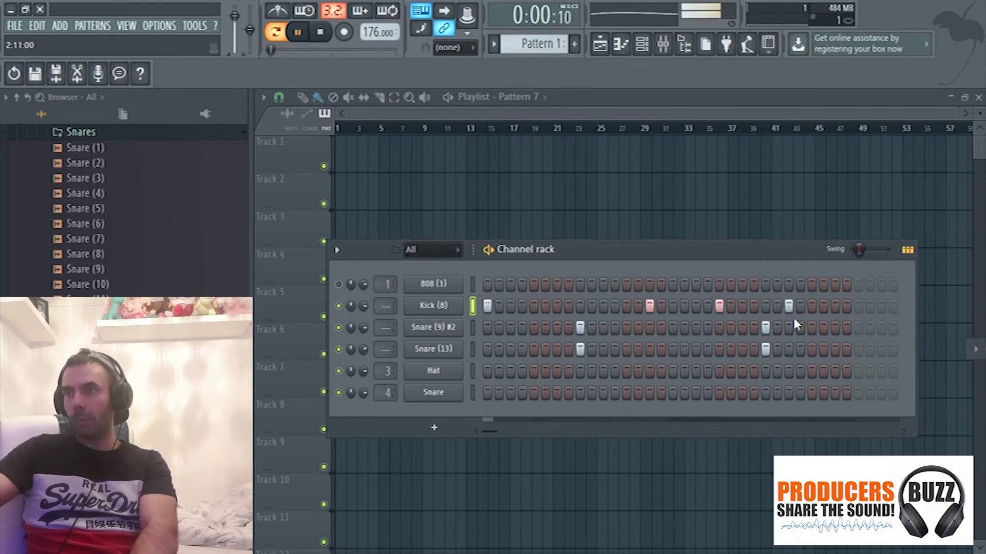
Step: Draw an A4 note at the start of bar 1 in the 808 (3) piano roll and close it
{"action": "right_click", "coordinate": [446, 293]}
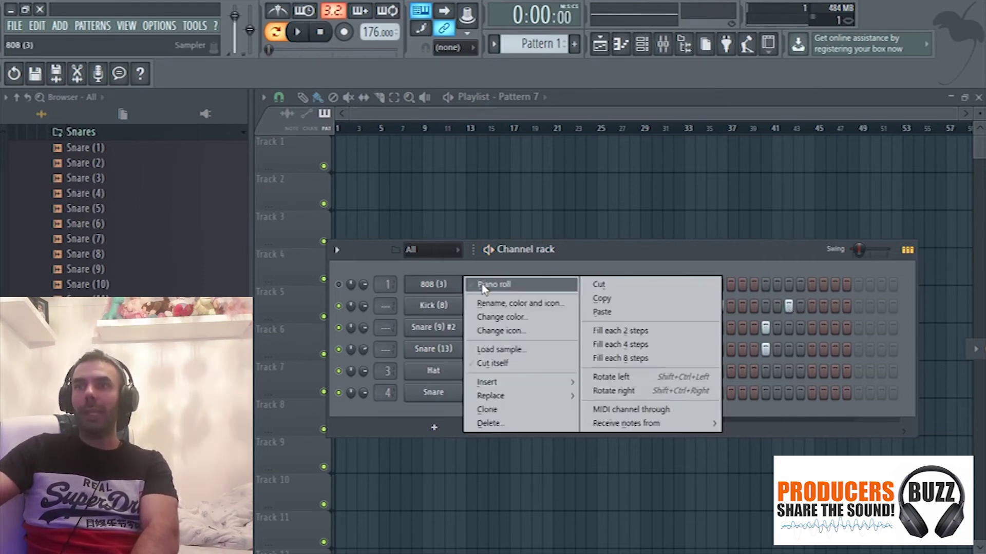
{"action": "left_click", "coordinate": [488, 283]}
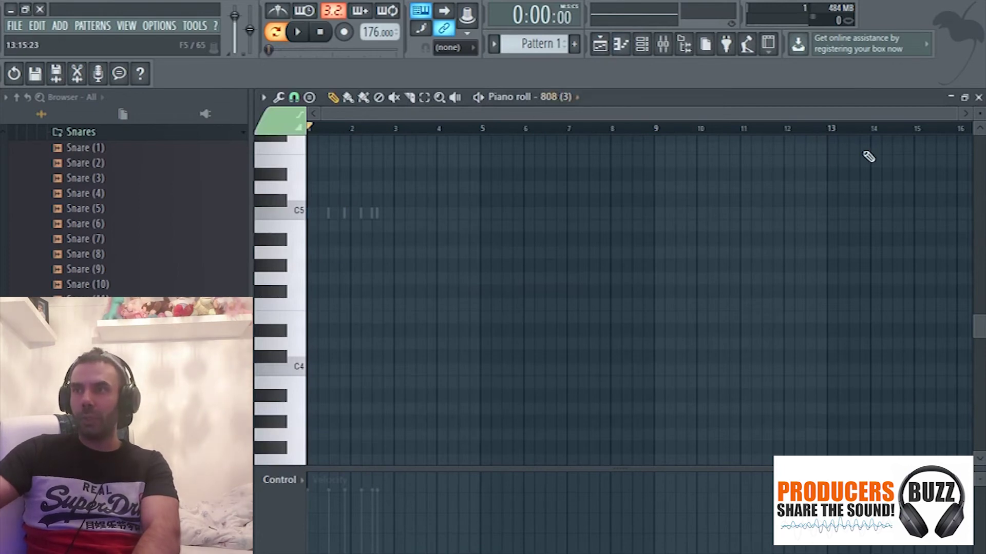
{"action": "left_click_drag", "start_coordinate": [953, 119], "coordinate": [604, 115]}
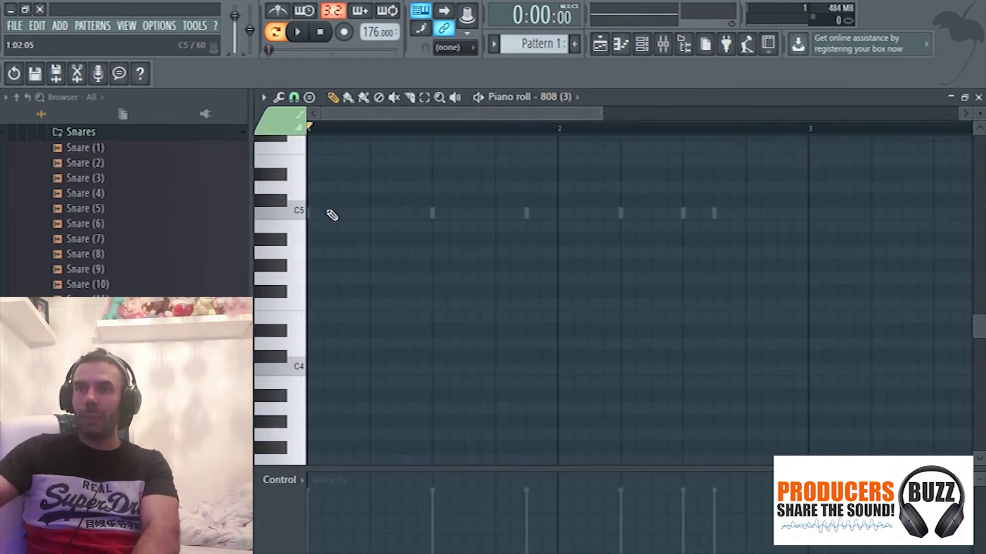
{"action": "left_click_drag", "start_coordinate": [332, 216], "coordinate": [320, 253]}
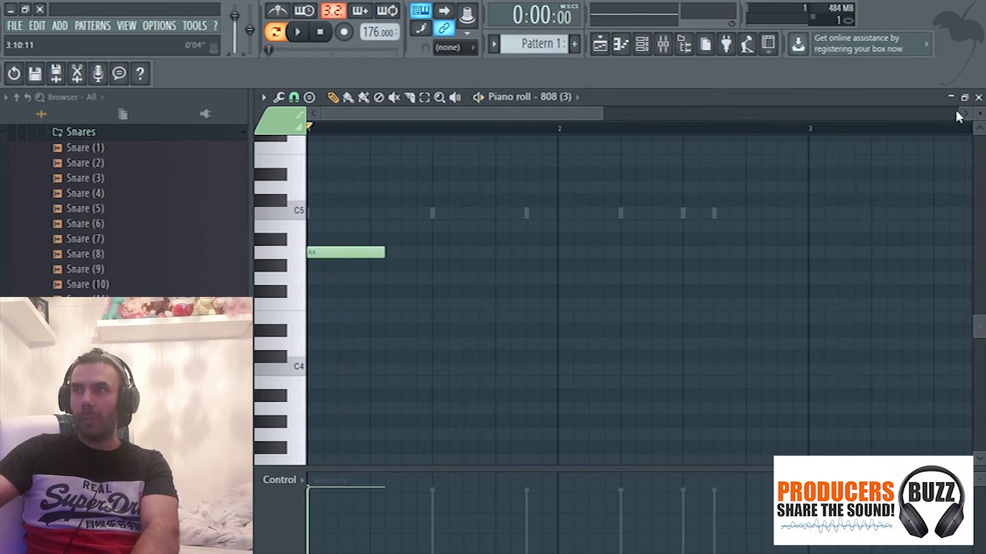
{"action": "key", "text": "space"}
{"action": "key", "text": "space"}
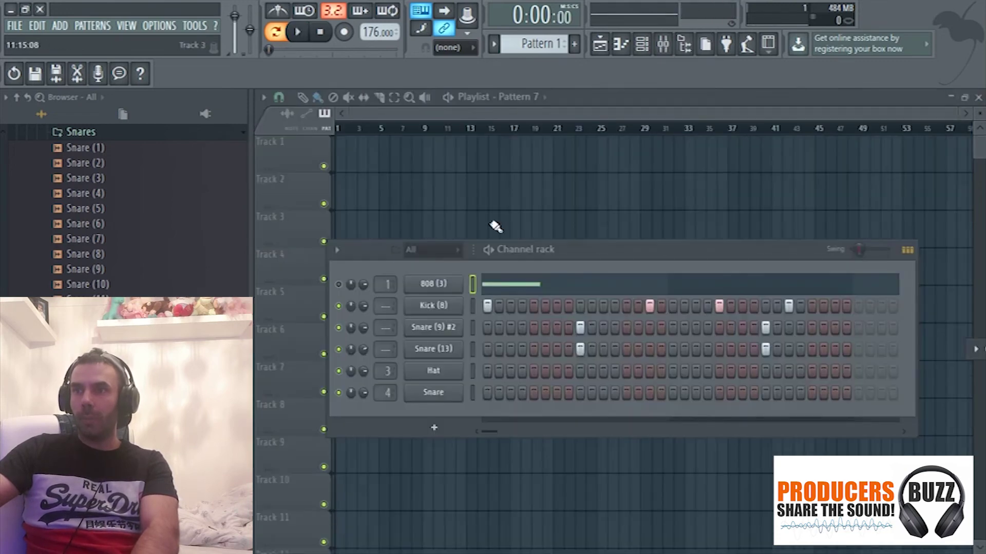
Step: Unmute 808 (3) and add G4, B4 and C5 notes in its piano roll, aligned with the kicks on steps 15, 21 and 27
{"action": "right_click", "coordinate": [426, 286]}
{"action": "left_click", "coordinate": [492, 287]}
{"action": "right_click", "coordinate": [442, 285]}
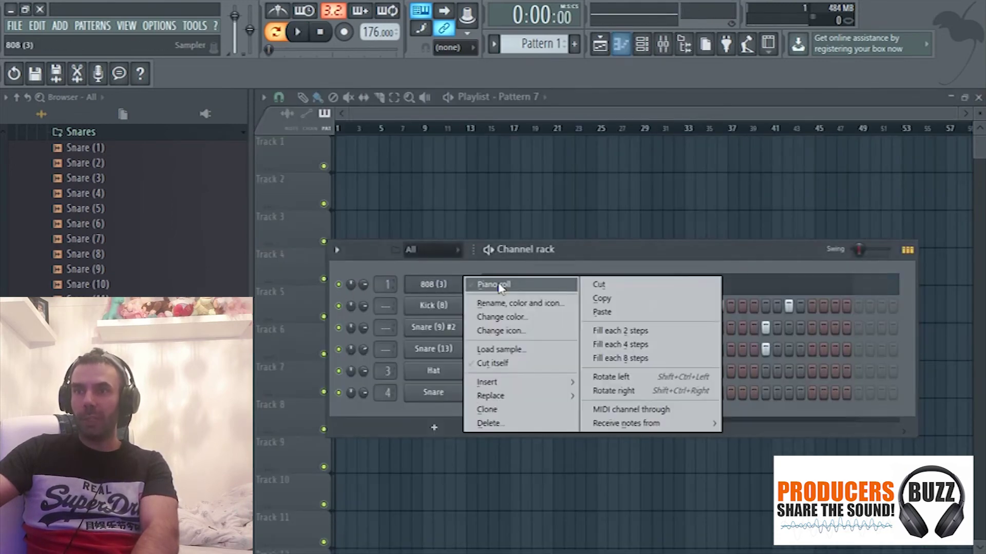
{"action": "left_click", "coordinate": [499, 286]}
{"action": "key", "text": "space"}
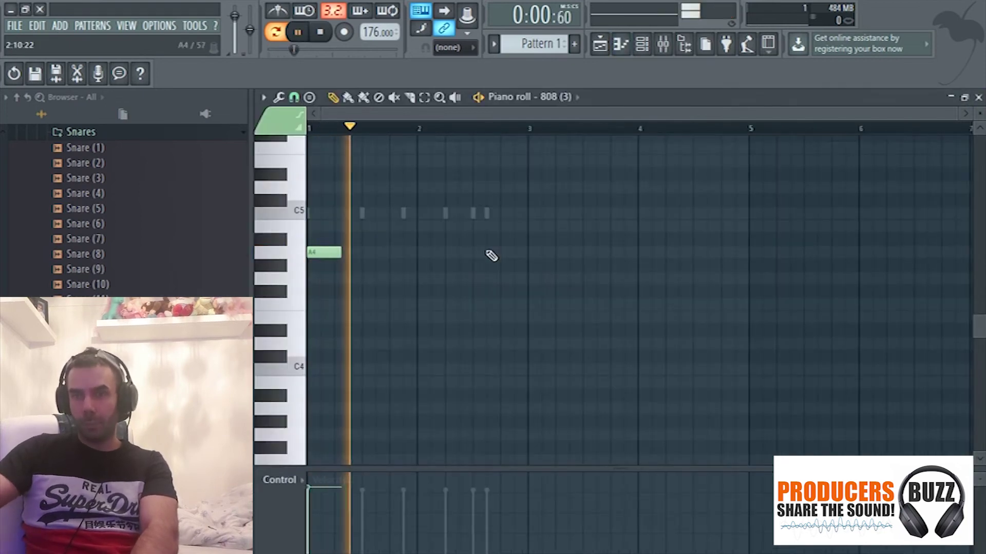
{"action": "left_click_drag", "start_coordinate": [960, 114], "coordinate": [664, 149]}
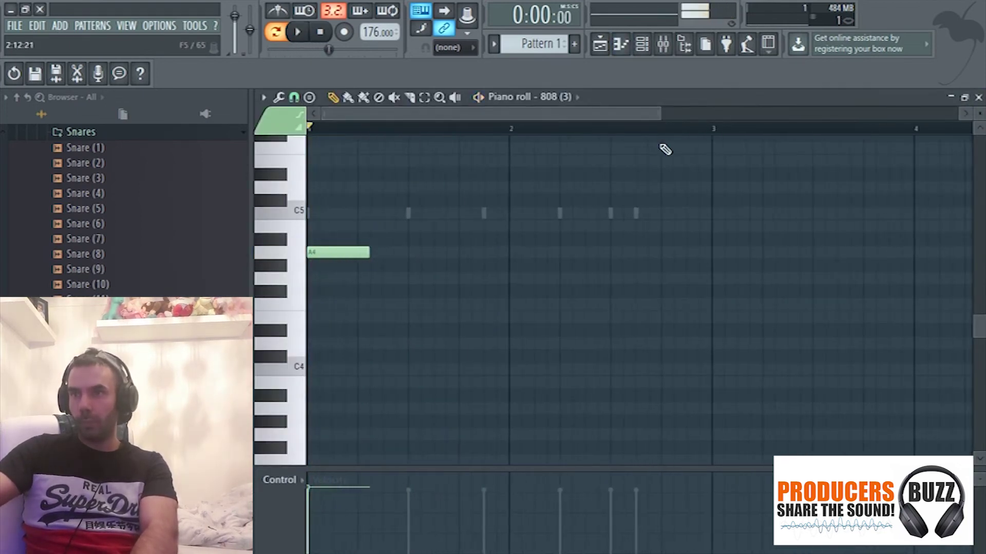
{"action": "left_click", "coordinate": [490, 278]}
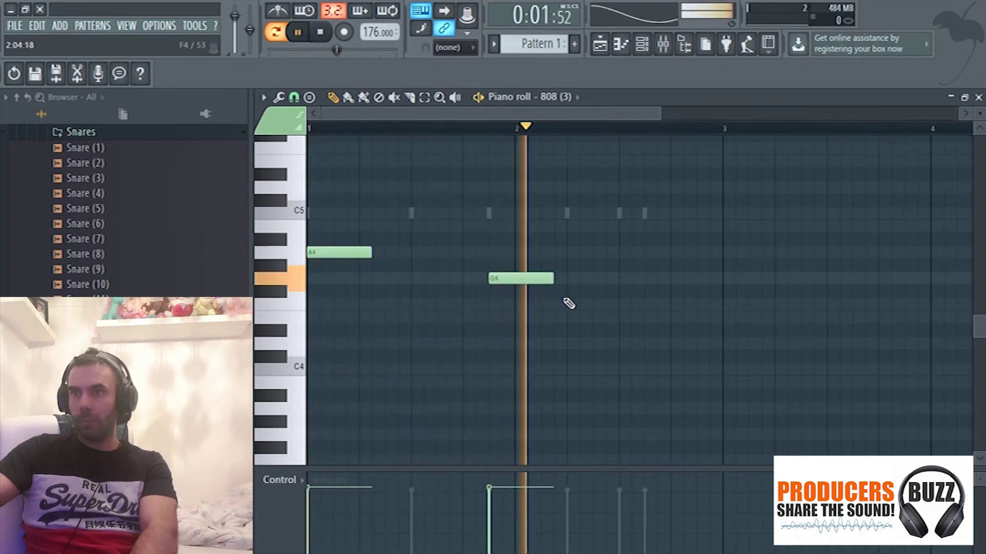
{"action": "left_click", "coordinate": [569, 226]}
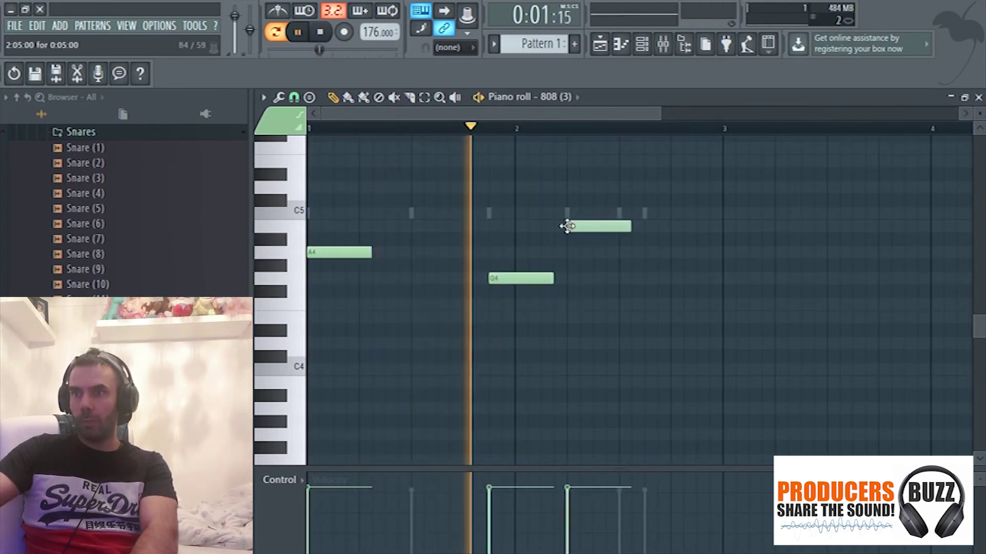
{"action": "left_click", "coordinate": [646, 214]}
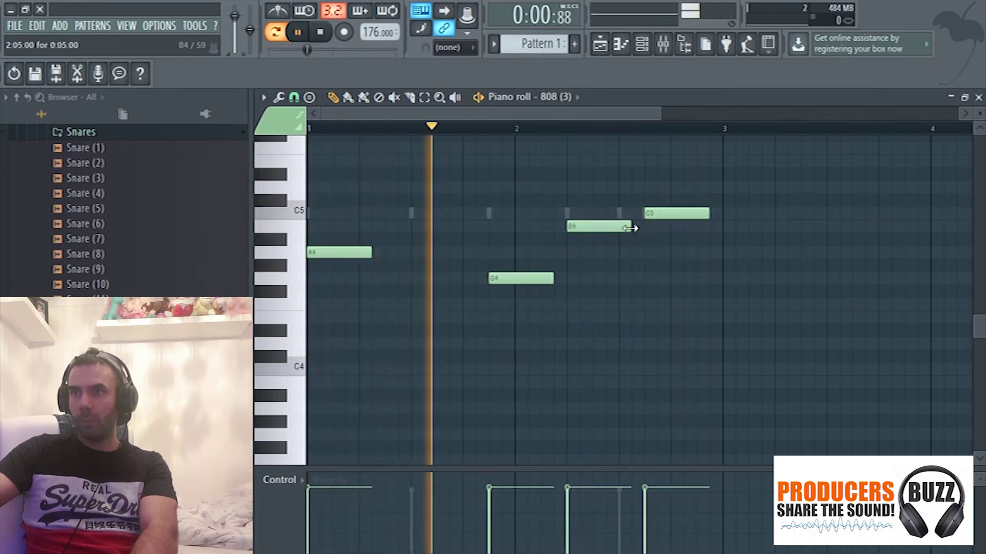
Step: Lengthen the last two 808 notes to six steps each and move them to A4 and E4
{"action": "left_click_drag", "start_coordinate": [631, 227], "coordinate": [644, 226]}
{"action": "left_click_drag", "start_coordinate": [707, 214], "coordinate": [720, 213]}
{"action": "left_click_drag", "start_coordinate": [569, 227], "coordinate": [583, 280]}
{"action": "left_click_drag", "start_coordinate": [666, 227], "coordinate": [661, 321]}
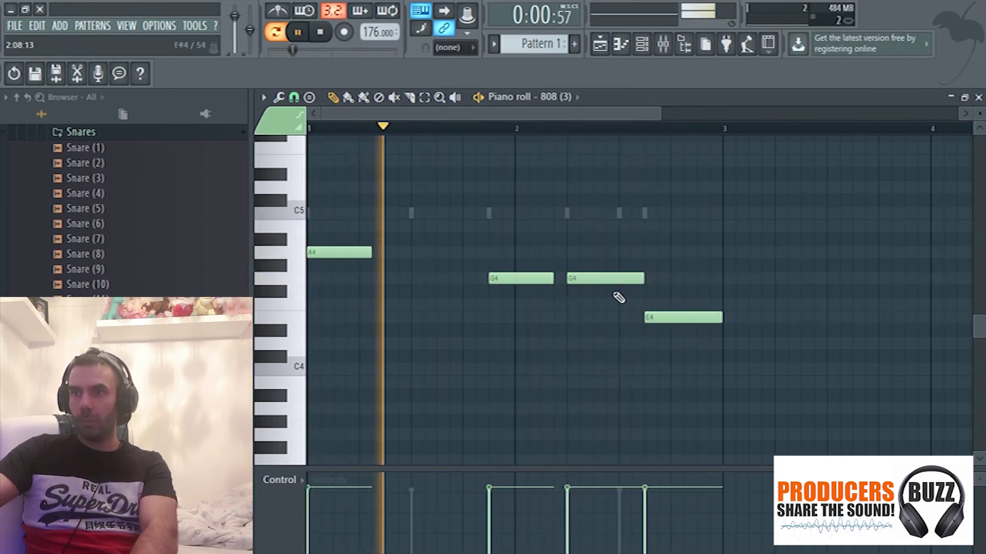
{"action": "left_click_drag", "start_coordinate": [596, 279], "coordinate": [592, 255]}
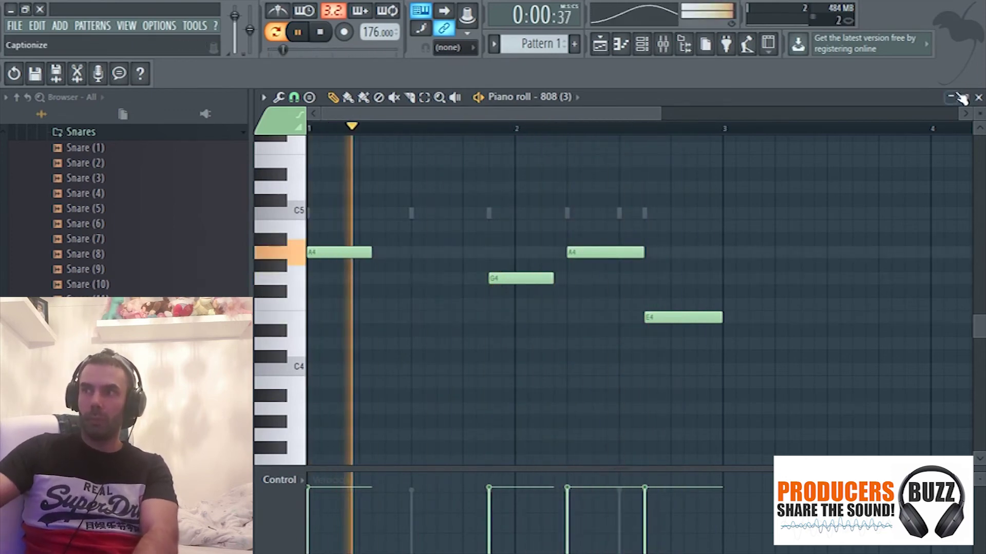
Step: Route the Snare (9) #2 and Snare (13) channels to mixer insert 3 and load Fruity Reeverb 2 in its first effect slot
{"action": "left_click", "coordinate": [978, 97]}
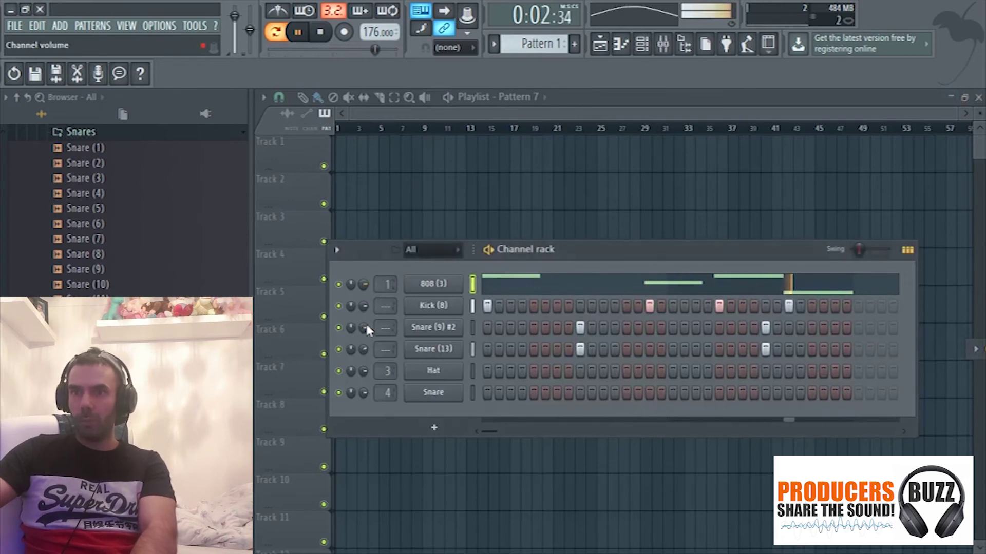
{"action": "left_click_drag", "start_coordinate": [379, 329], "coordinate": [379, 321]}
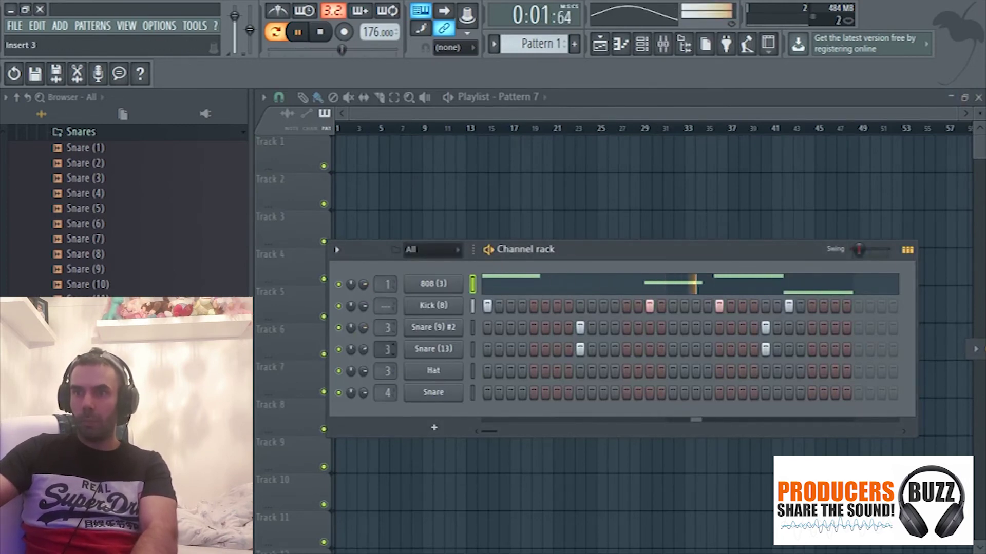
{"action": "key", "text": "F9"}
{"action": "double_click", "coordinate": [577, 132]}
{"action": "left_click", "coordinate": [853, 183]}
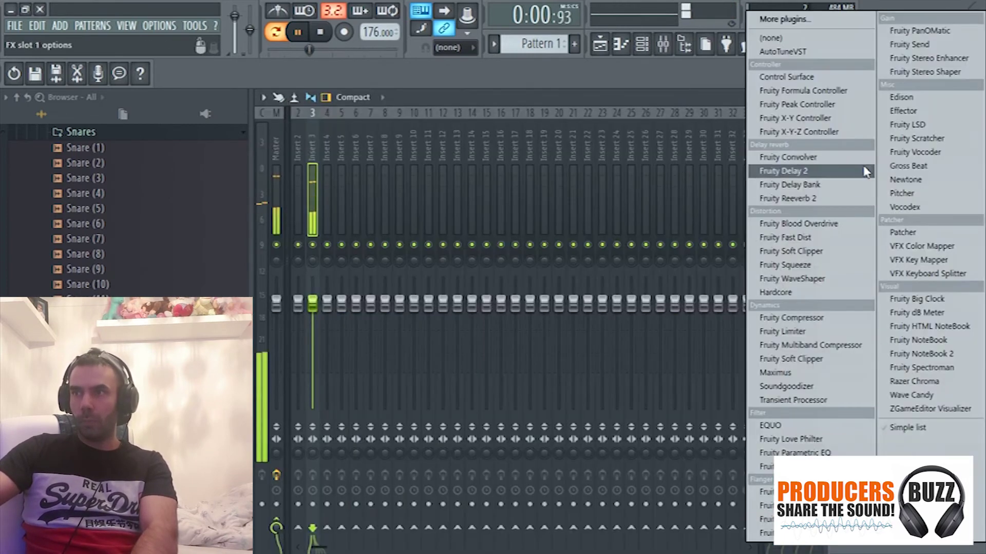
{"action": "left_click", "coordinate": [801, 222]}
Step: Set the Fruity Reeverb 2 mix level to 6% and lower the Insert 3 fader to 87% (-3.1 dB)
{"action": "left_click_drag", "start_coordinate": [963, 141], "coordinate": [962, 192]}
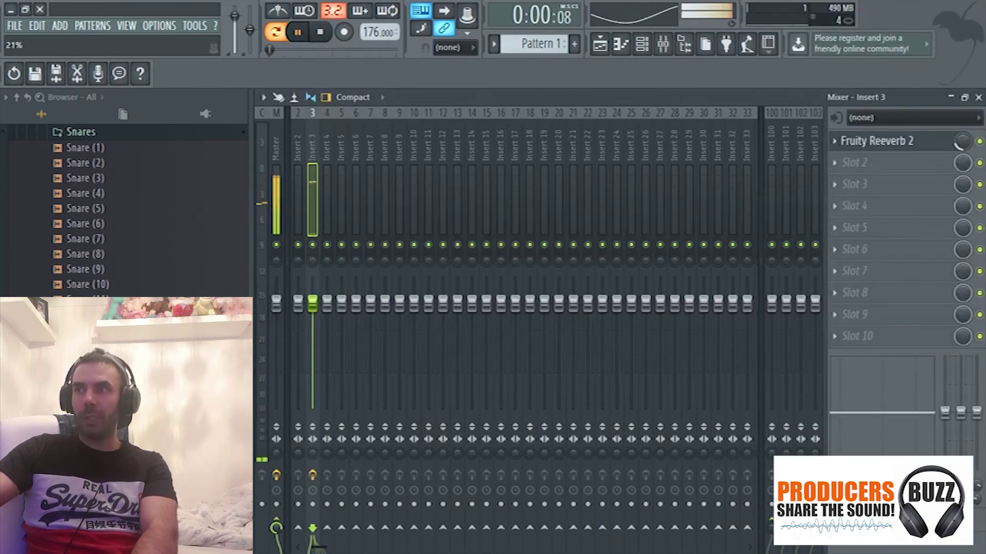
{"action": "left_click_drag", "start_coordinate": [312, 331], "coordinate": [312, 326]}
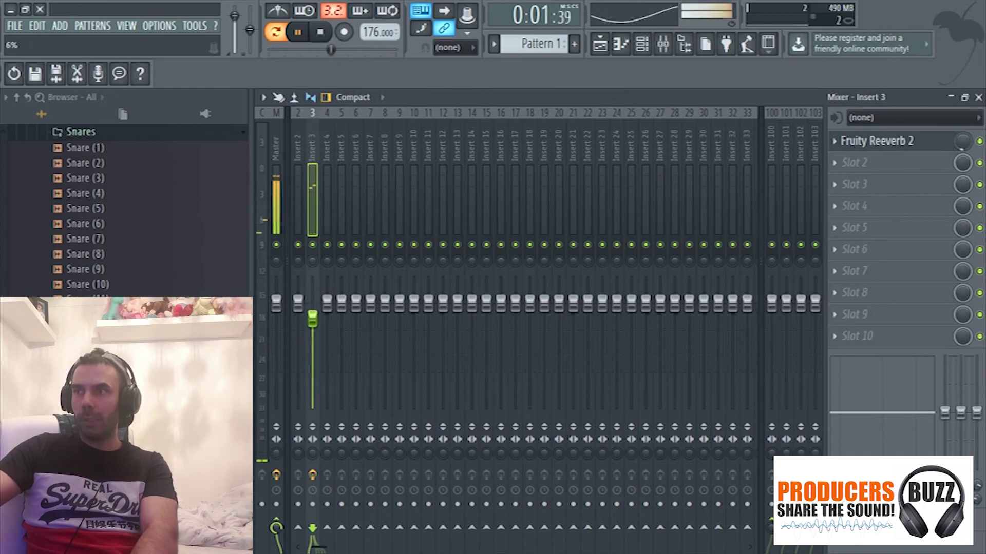
{"action": "left_click_drag", "start_coordinate": [314, 319], "coordinate": [315, 318]}
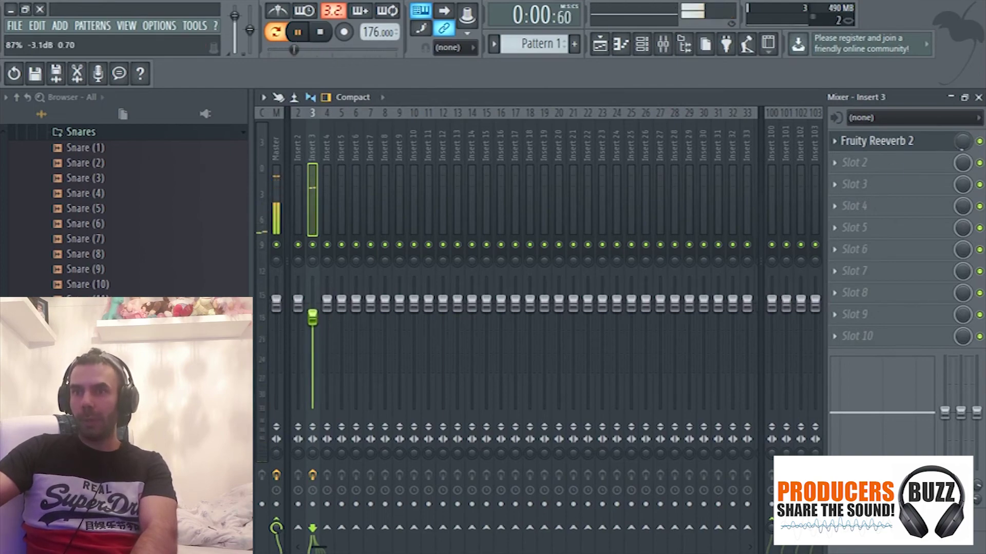
{"action": "left_click", "coordinate": [952, 96]}
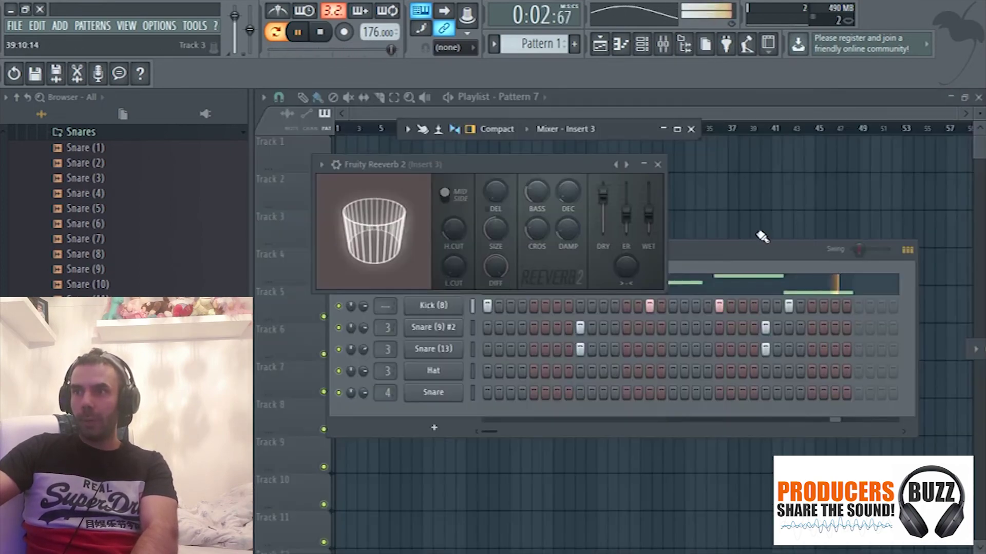
Step: Play back Pattern 1 to check the kick, snares and 808 together, clear the open windows from the playlist, and stop playback
{"action": "left_click", "coordinate": [721, 250]}
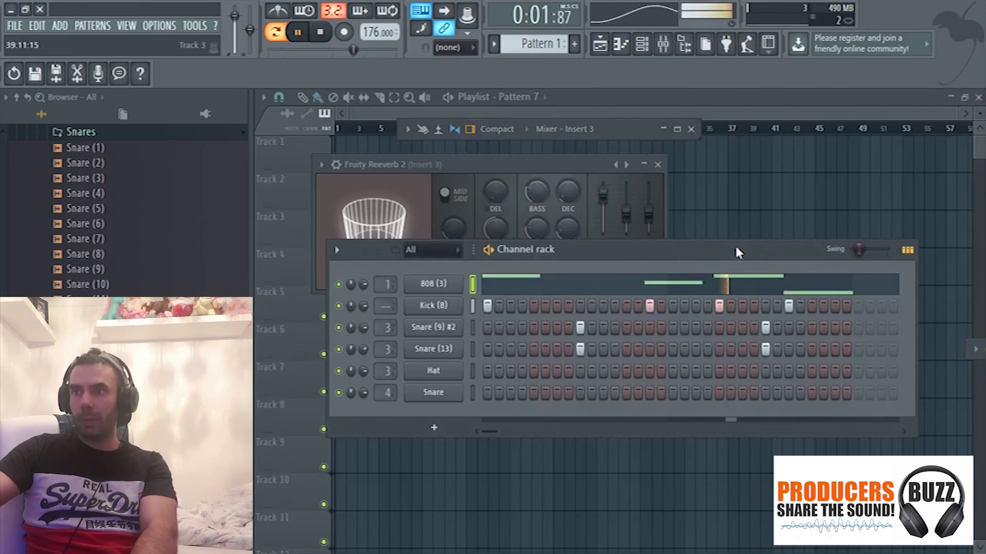
{"action": "key", "text": "space"}
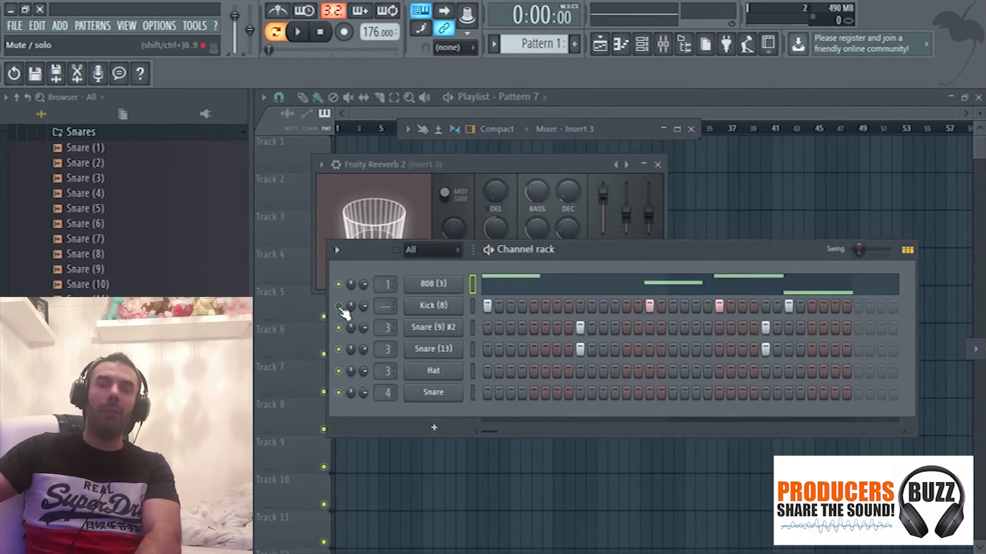
{"action": "key", "text": "space"}
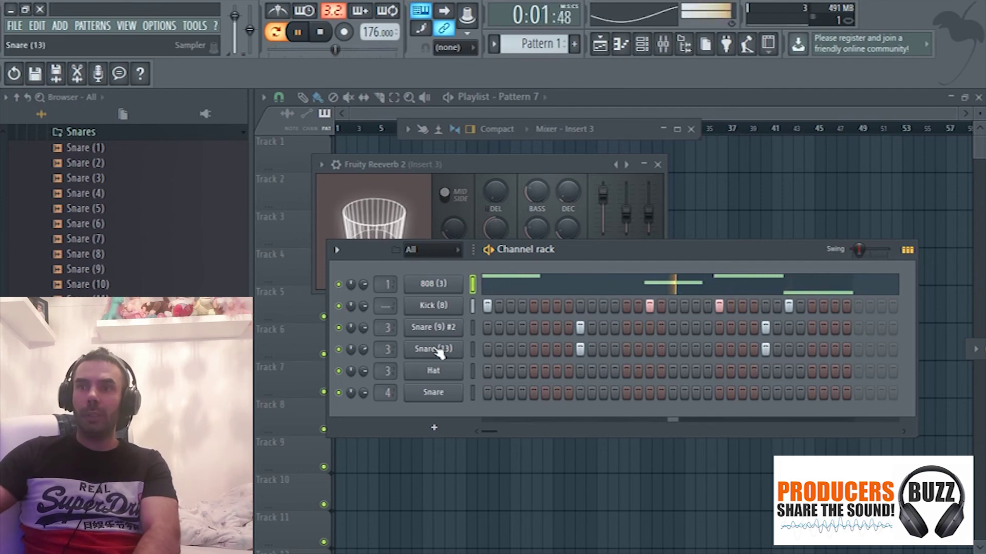
{"action": "key", "text": "space"}
{"action": "right_click", "coordinate": [459, 393]}
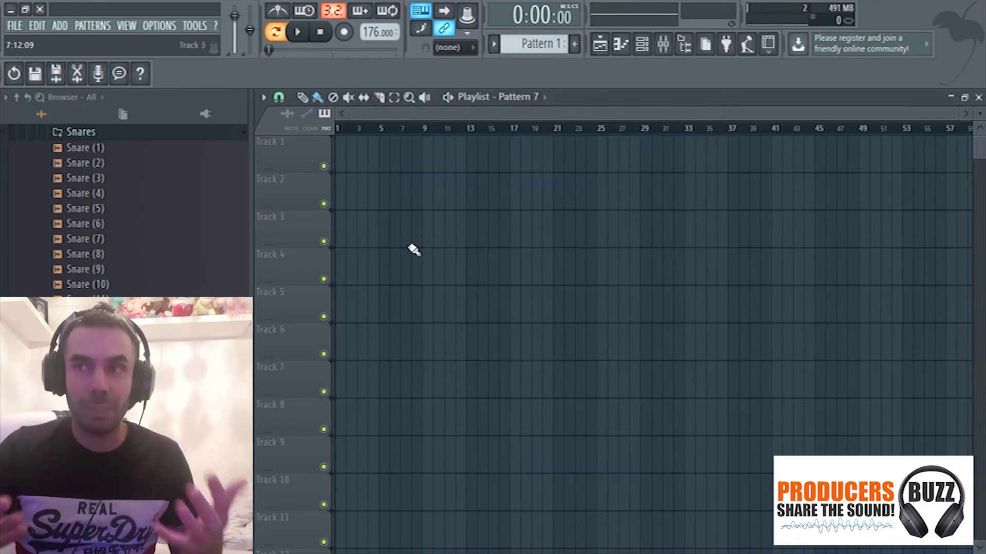
{"action": "key", "text": "space"}
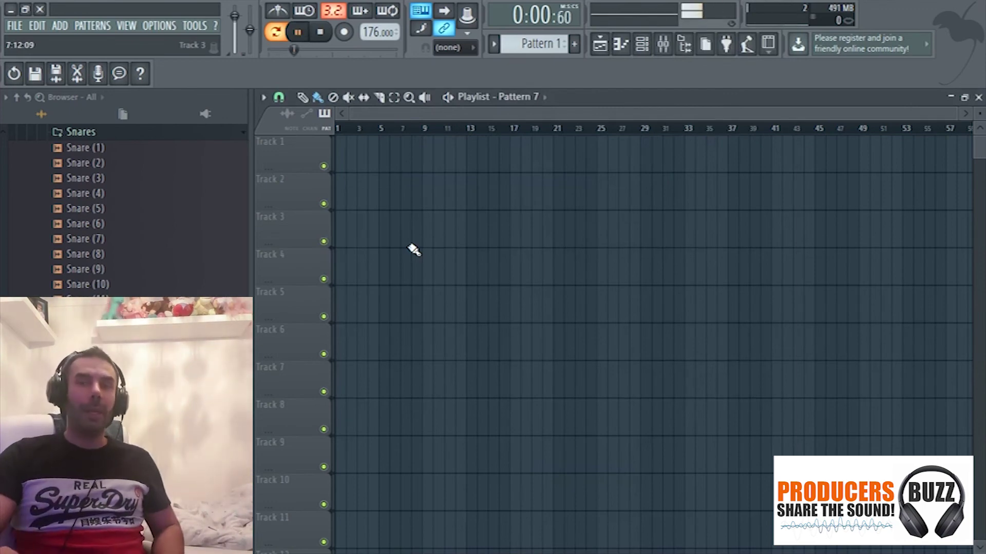
{"action": "key", "text": "space"}
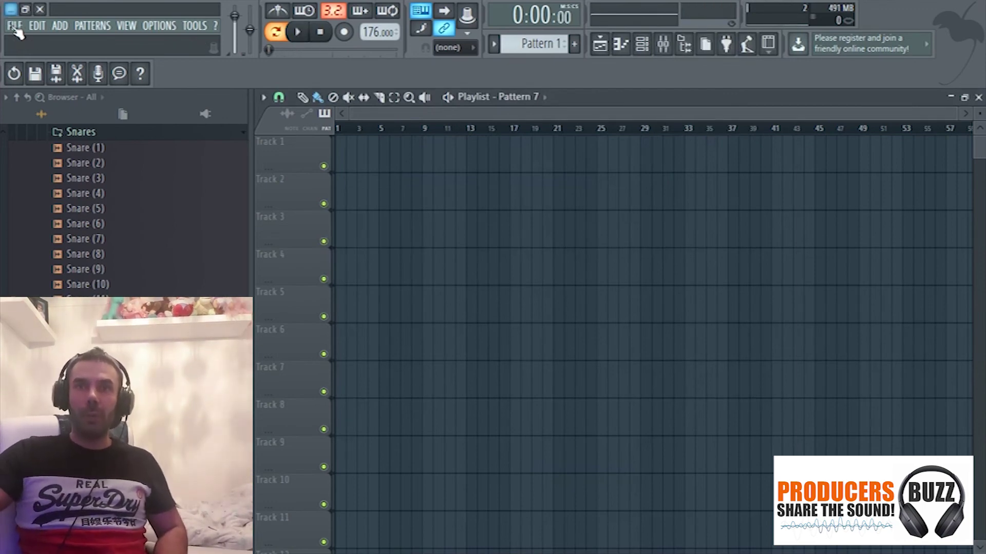
Step: Open the project Beat 014 - Heavens Echo from the EXPORT FINAL folder
{"action": "left_click", "coordinate": [15, 25]}
{"action": "left_click", "coordinate": [29, 68]}
{"action": "left_click", "coordinate": [514, 323]}
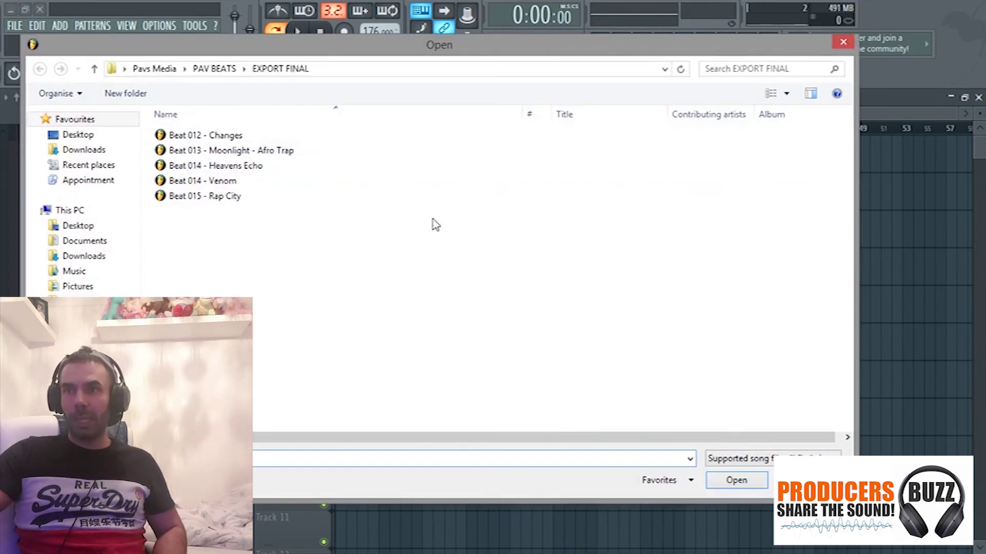
{"action": "left_click", "coordinate": [231, 166]}
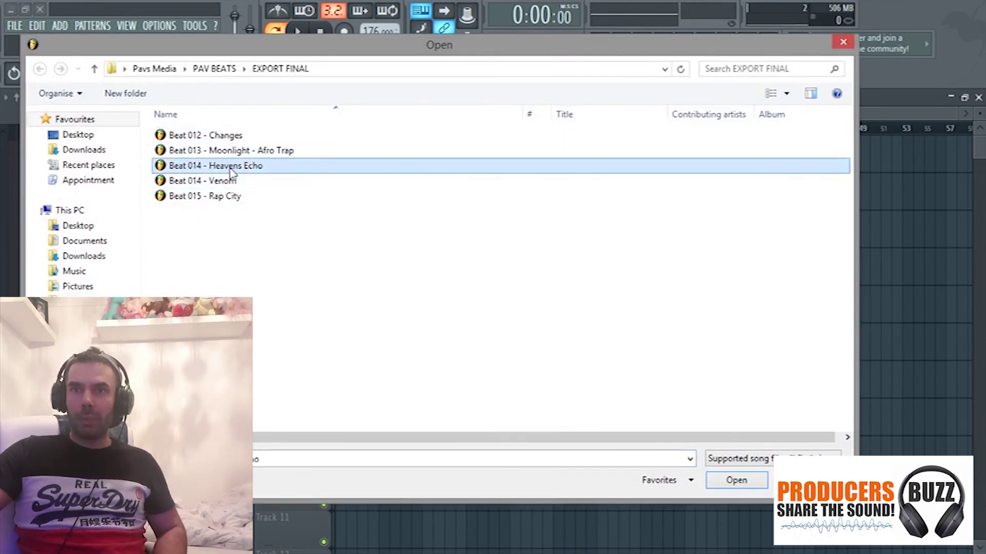
{"action": "left_click", "coordinate": [260, 150]}
{"action": "left_click", "coordinate": [248, 171]}
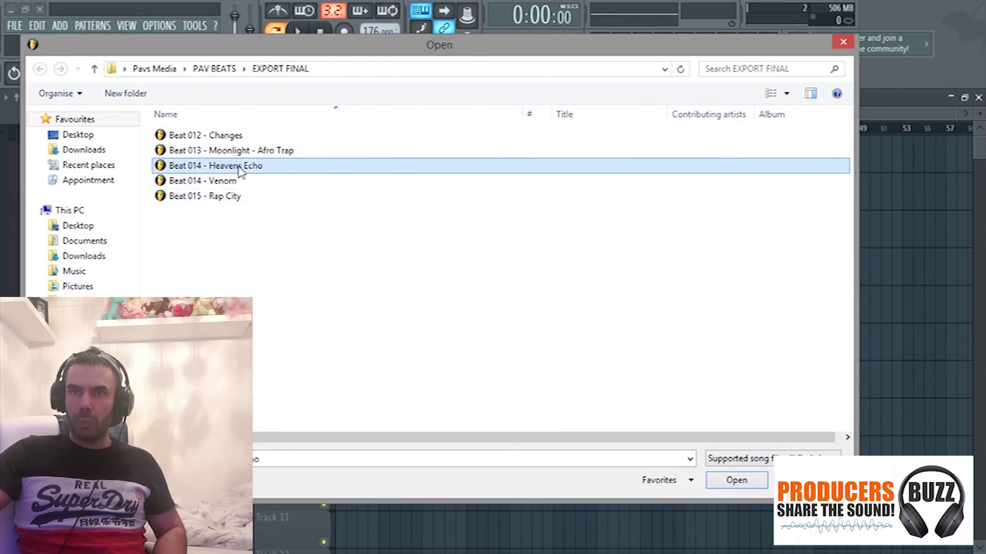
{"action": "double_click", "coordinate": [240, 171]}
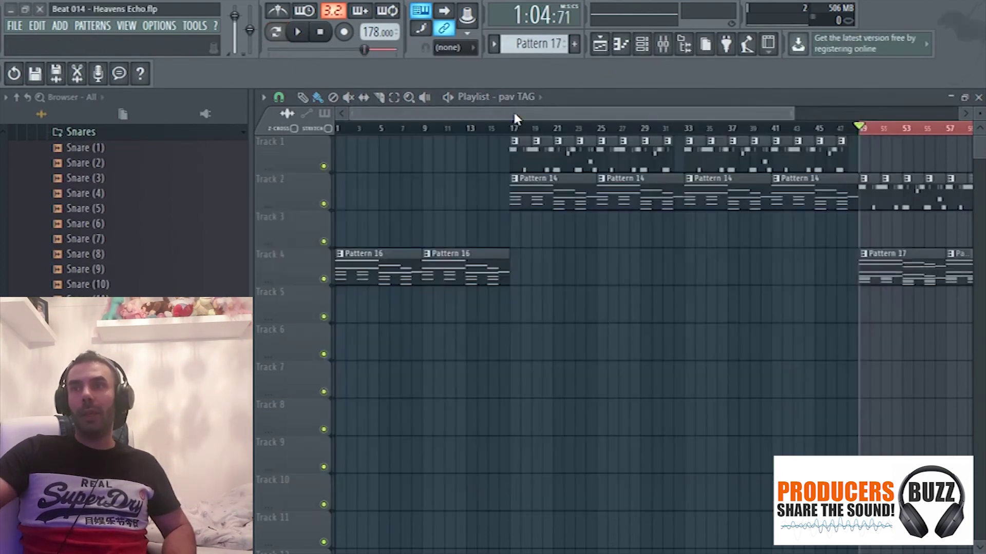
Step: Play the Heavens Echo arrangement from around bar 17, stop it, and examine its Track 1 and Track 2 patterns in the playlist
{"action": "left_click", "coordinate": [531, 130]}
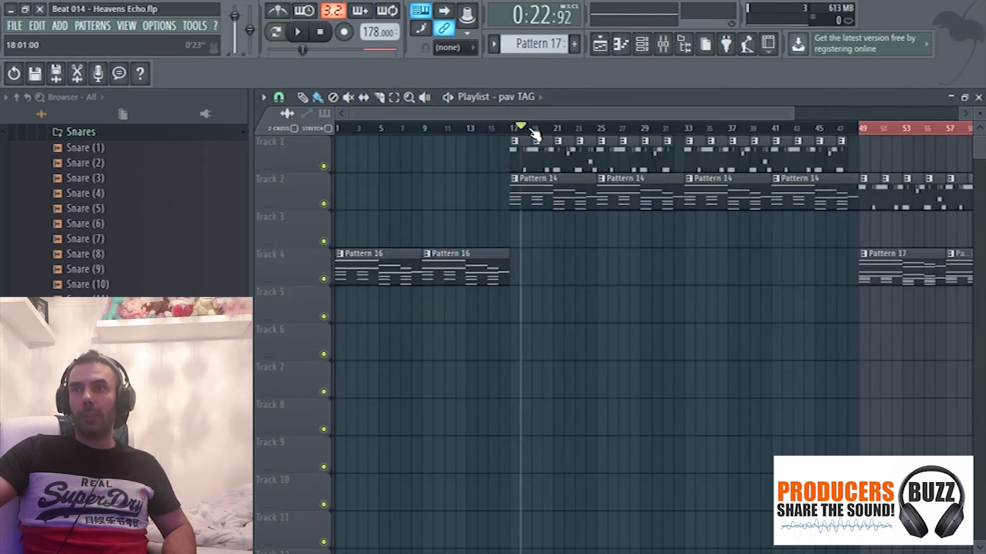
{"action": "left_click", "coordinate": [519, 129]}
{"action": "left_click", "coordinate": [298, 33]}
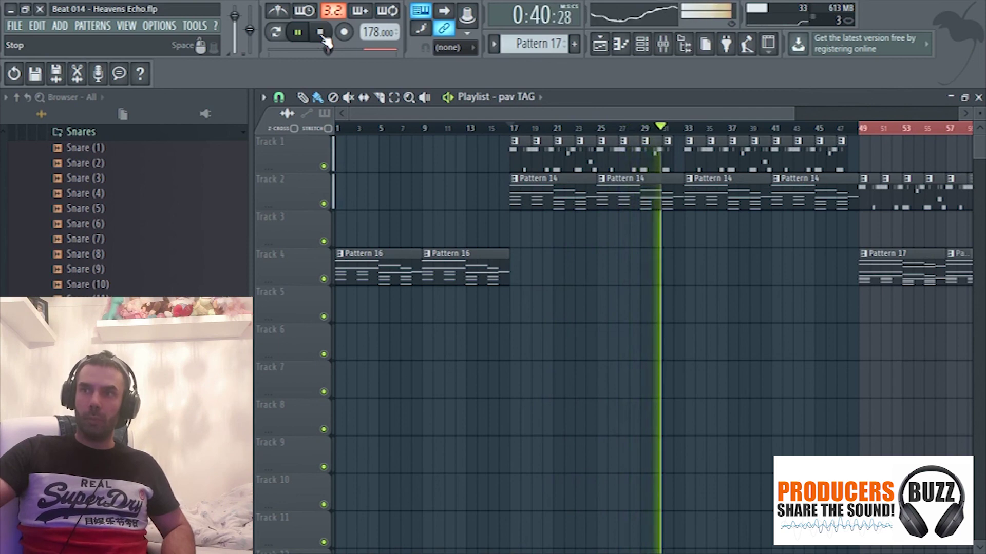
{"action": "left_click", "coordinate": [322, 34]}
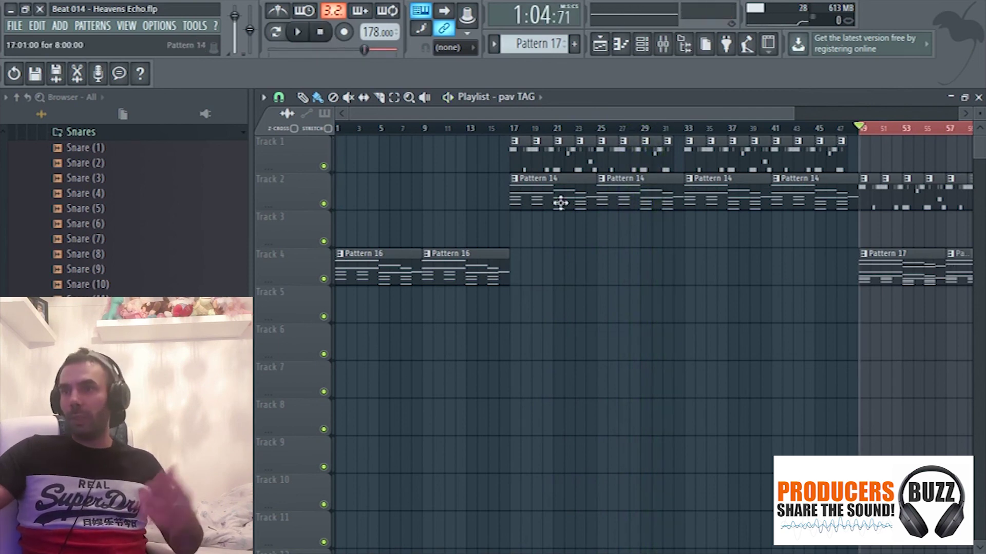
{"action": "left_click_drag", "start_coordinate": [795, 113], "coordinate": [717, 114]}
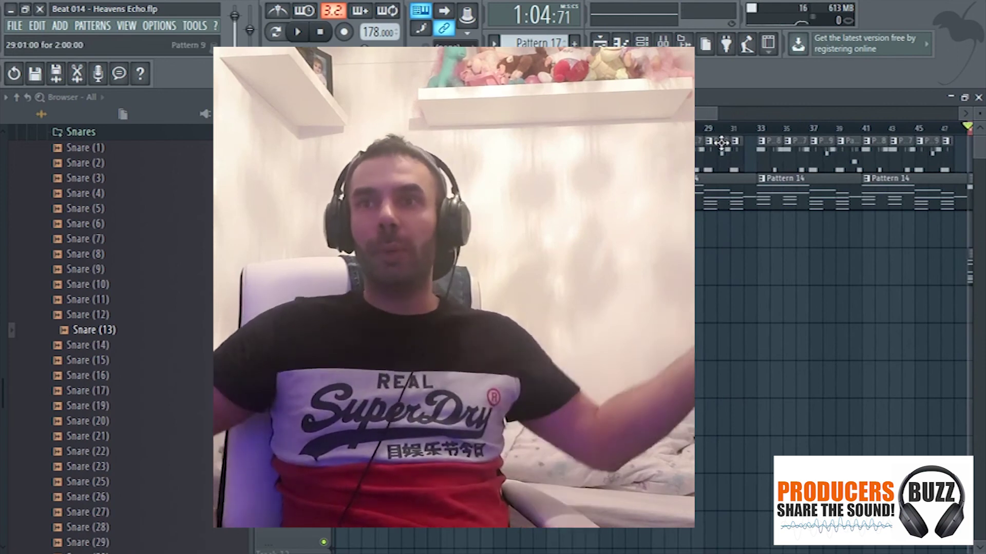